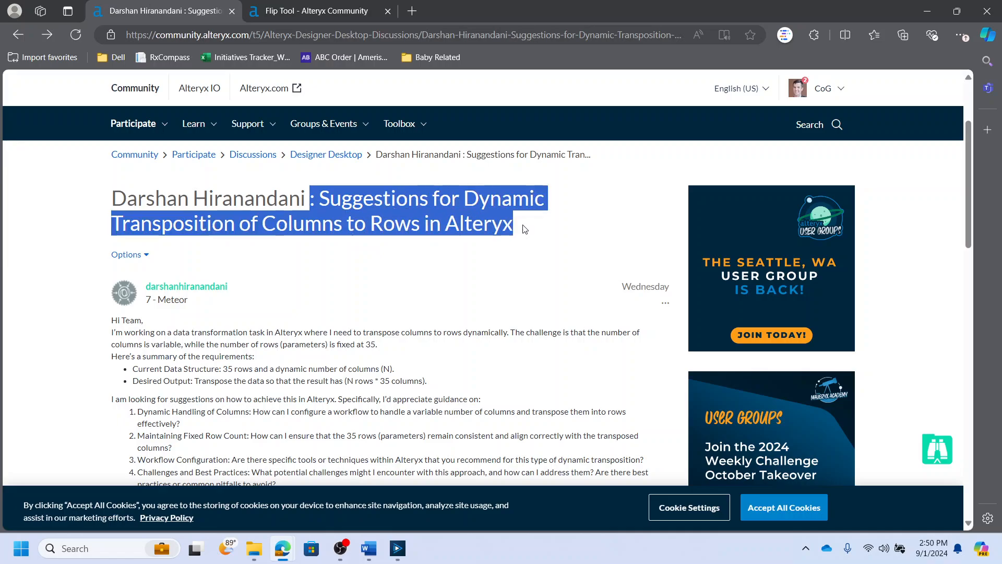
- Read the community question about dynamically transposing a variable number of columns to rows
{"action": "scroll", "coordinate": [468, 284], "scroll_direction": "down", "scroll_amount": 1}
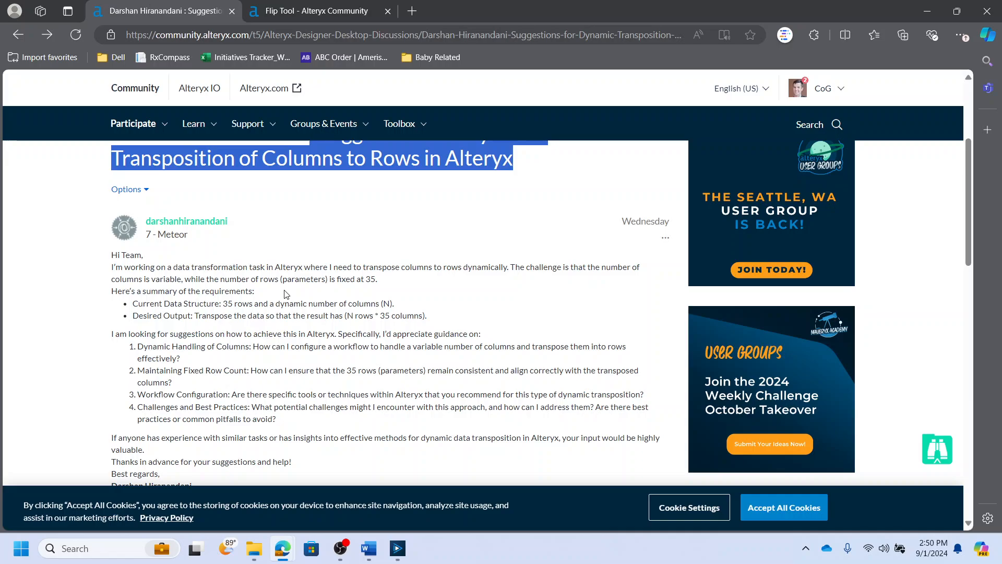
{"action": "scroll", "coordinate": [281, 328], "scroll_direction": "down", "scroll_amount": 1}
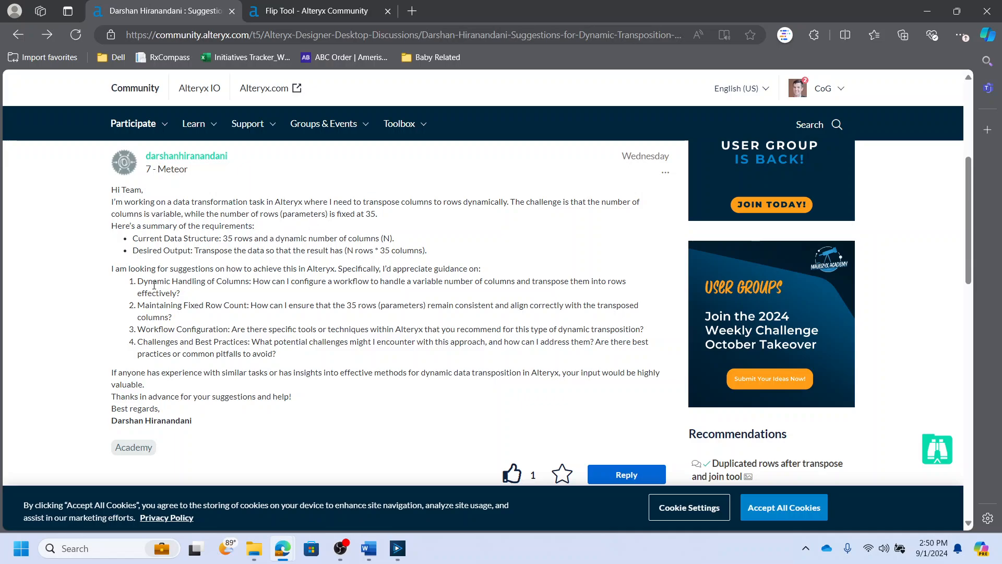
{"action": "left_click_drag", "start_coordinate": [138, 311], "coordinate": [176, 319]}
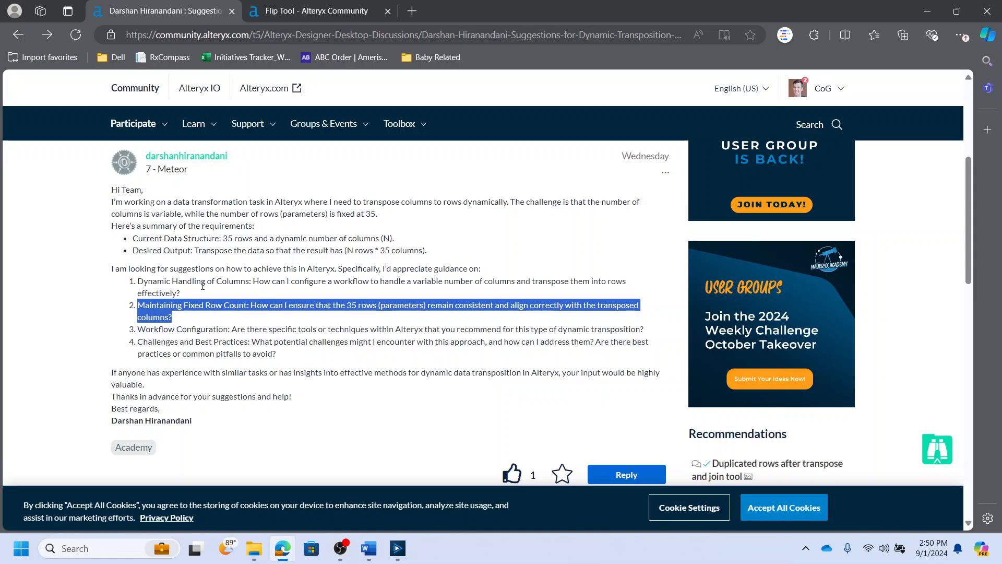
- Switch to the Flip Tool gallery page and review its description
{"action": "left_click", "coordinate": [317, 11]}
{"action": "scroll", "coordinate": [141, 267], "scroll_direction": "up", "scroll_amount": 1}
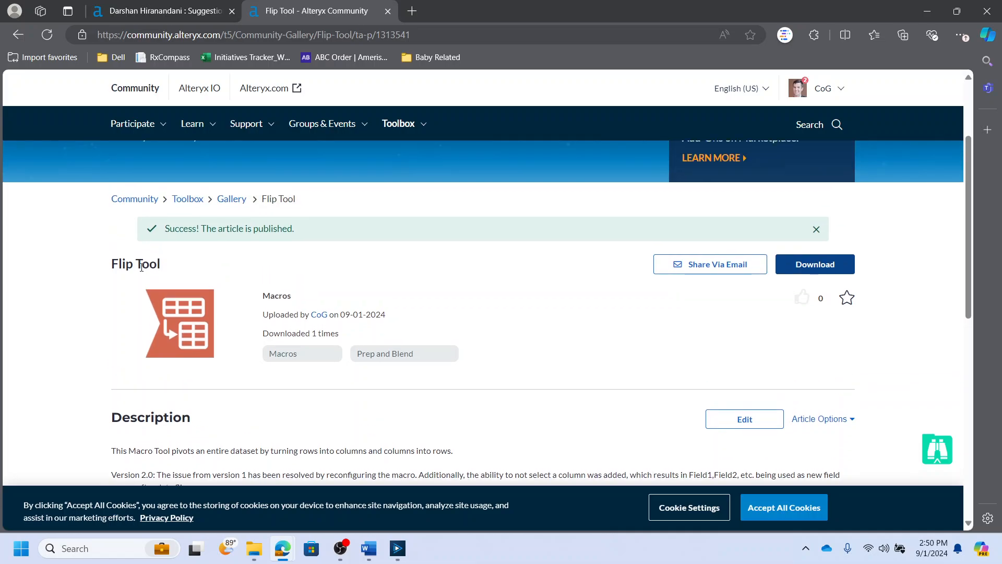
{"action": "left_click_drag", "start_coordinate": [112, 264], "coordinate": [172, 265]}
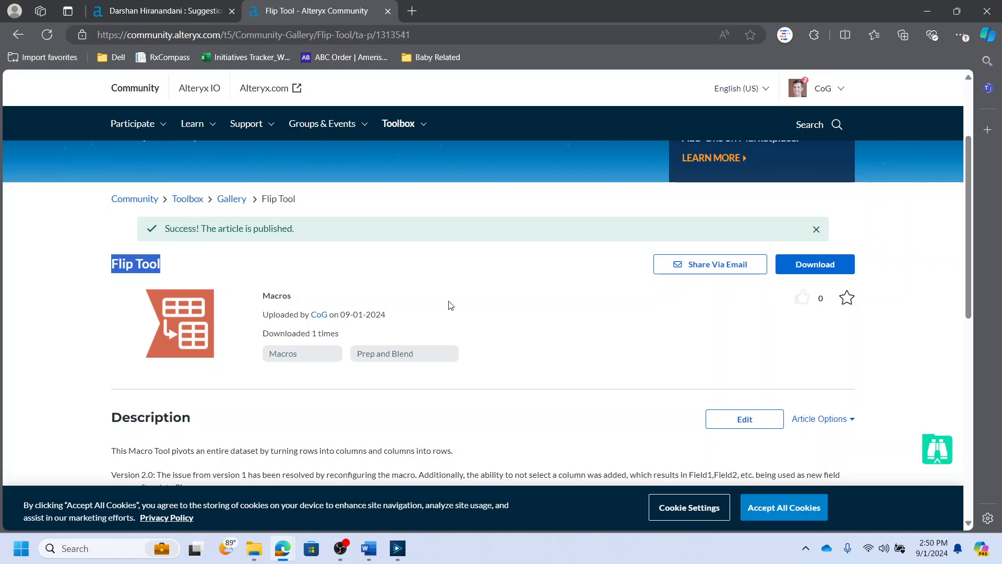
{"action": "scroll", "coordinate": [360, 313], "scroll_direction": "down", "scroll_amount": 2}
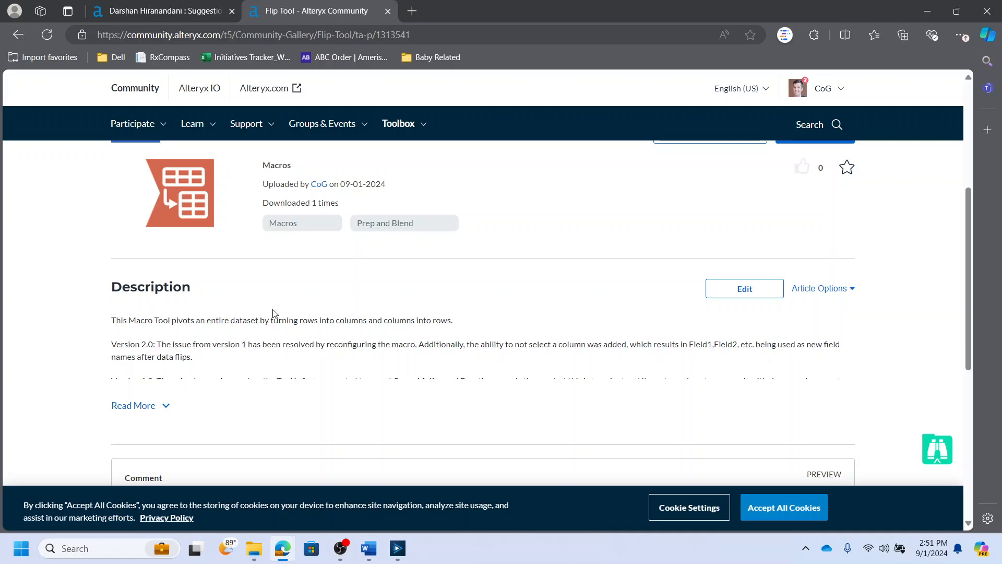
{"action": "scroll", "coordinate": [266, 309], "scroll_direction": "up", "scroll_amount": 1}
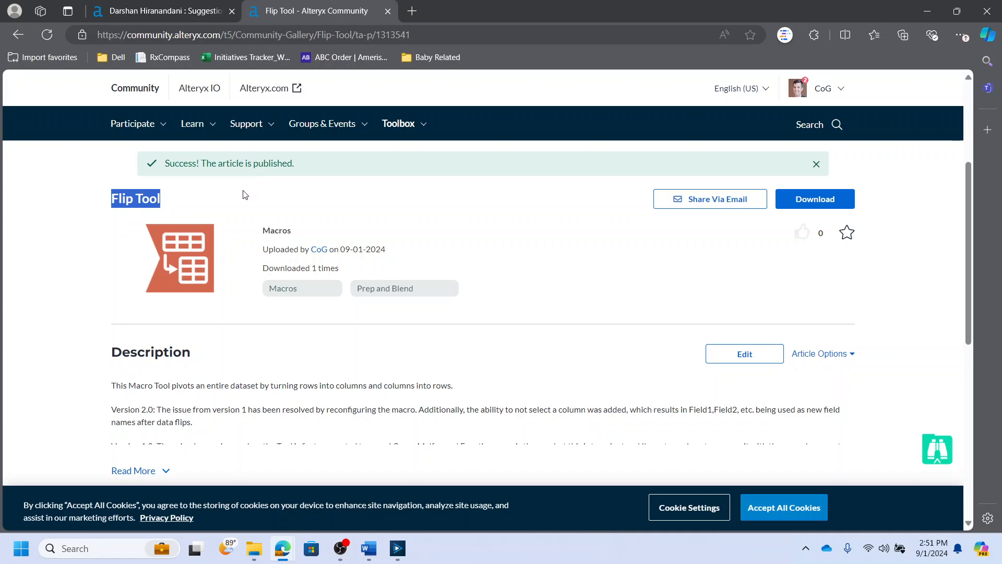
- Switch to Alteryx Designer, run the sample workflow and inspect the Select tool's output table
{"action": "left_click", "coordinate": [398, 548]}
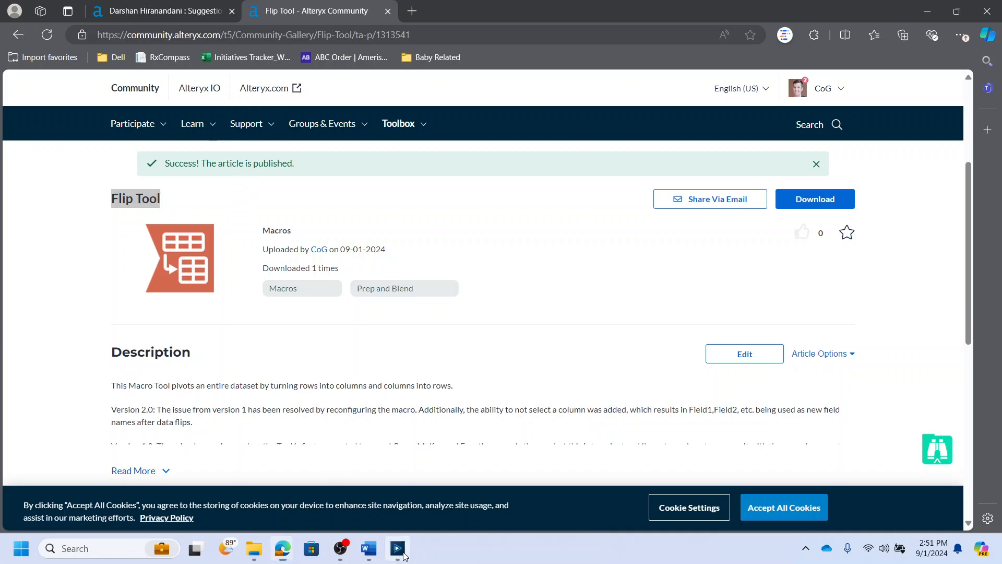
{"action": "left_click", "coordinate": [445, 239]}
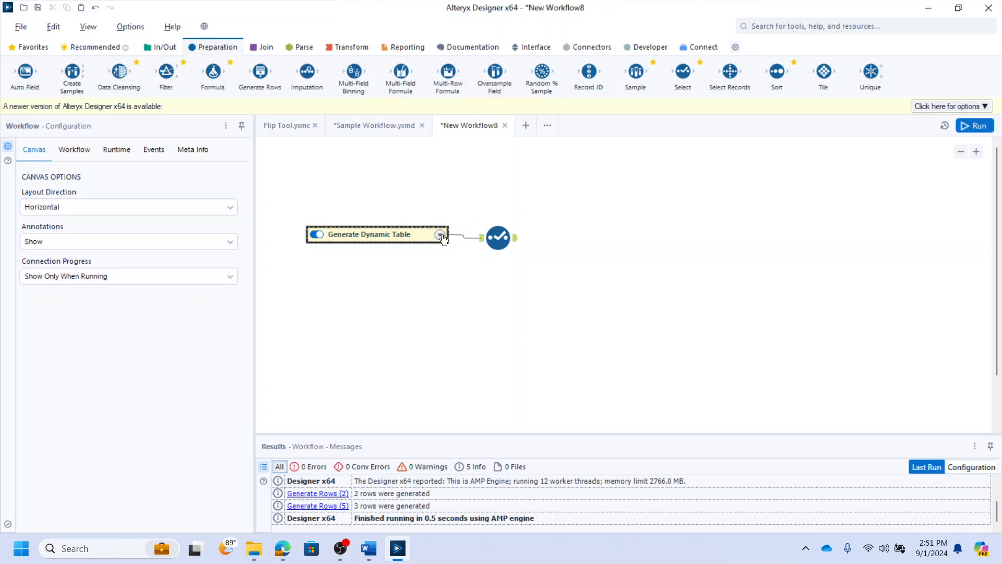
{"action": "key", "text": "ctrl+r"}
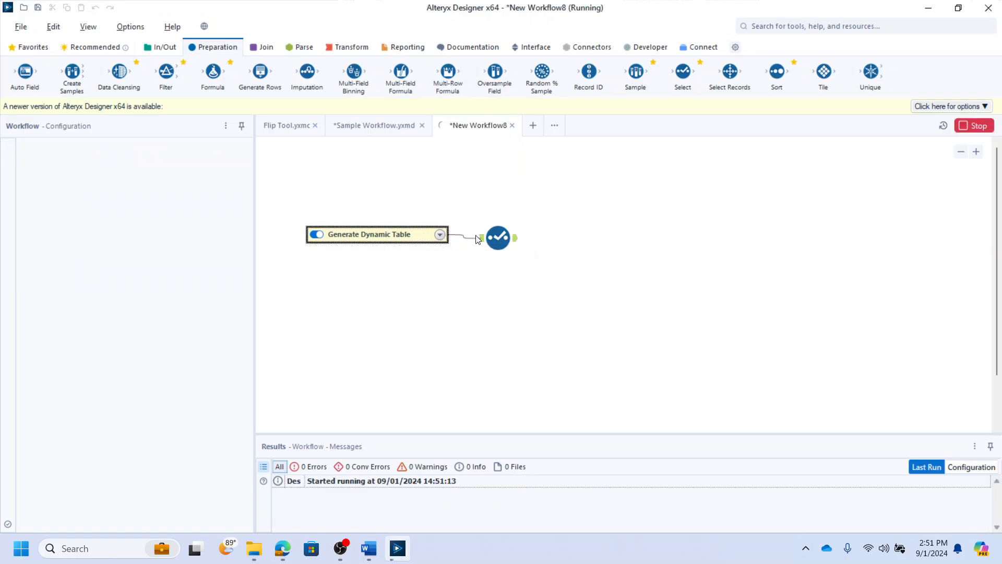
{"action": "left_click", "coordinate": [516, 240]}
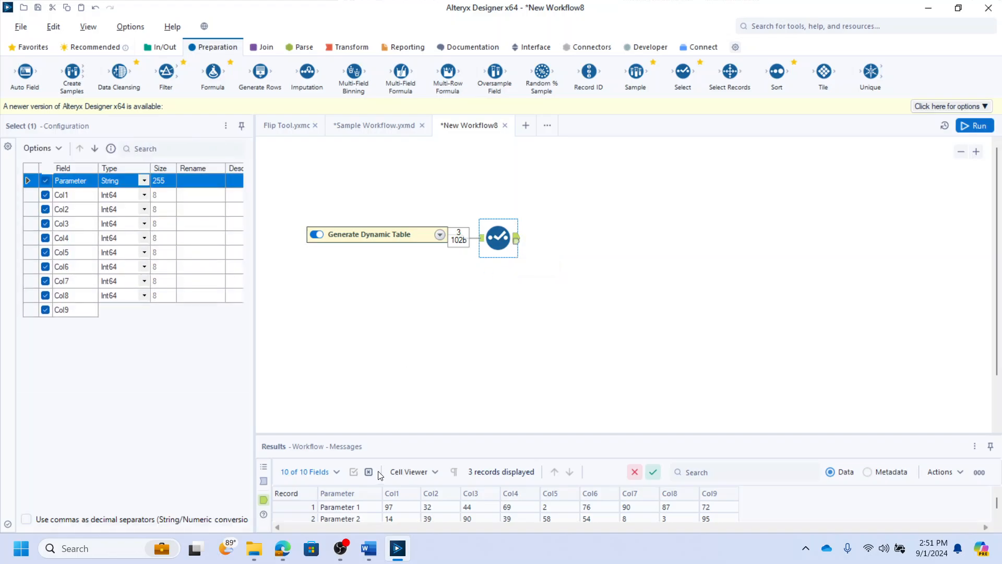
{"action": "left_click_drag", "start_coordinate": [409, 433], "coordinate": [407, 316]}
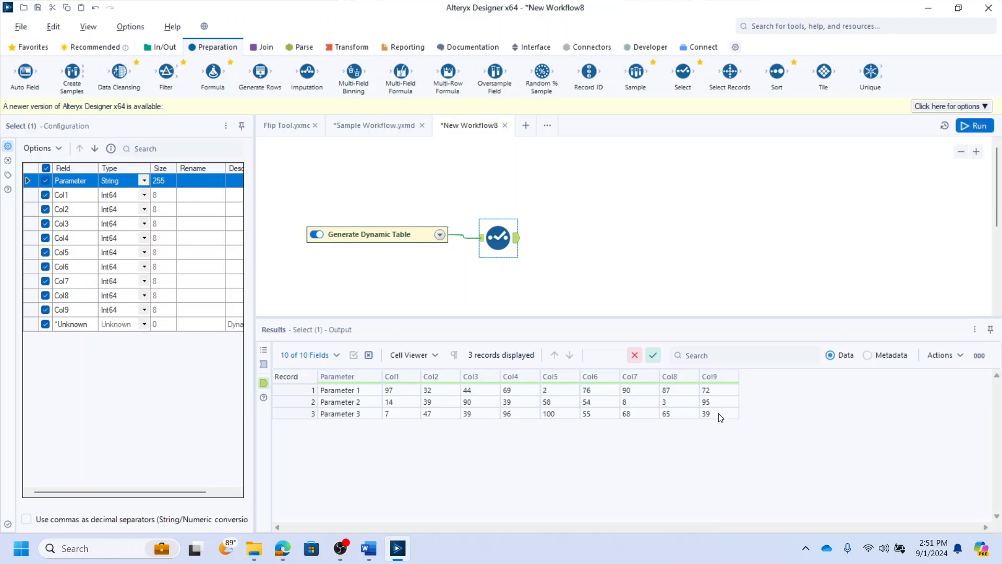
{"action": "left_click_drag", "start_coordinate": [716, 413], "coordinate": [397, 389]}
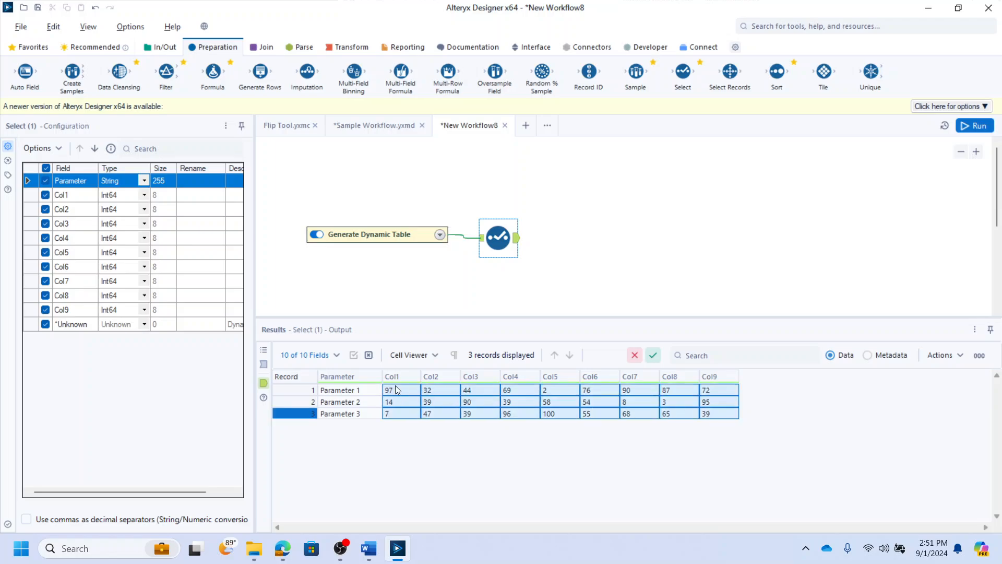
- Rerun the workflow twice and check the Select tool's output each time
{"action": "left_click", "coordinate": [535, 292]}
{"action": "key", "text": "ctrl+r"}
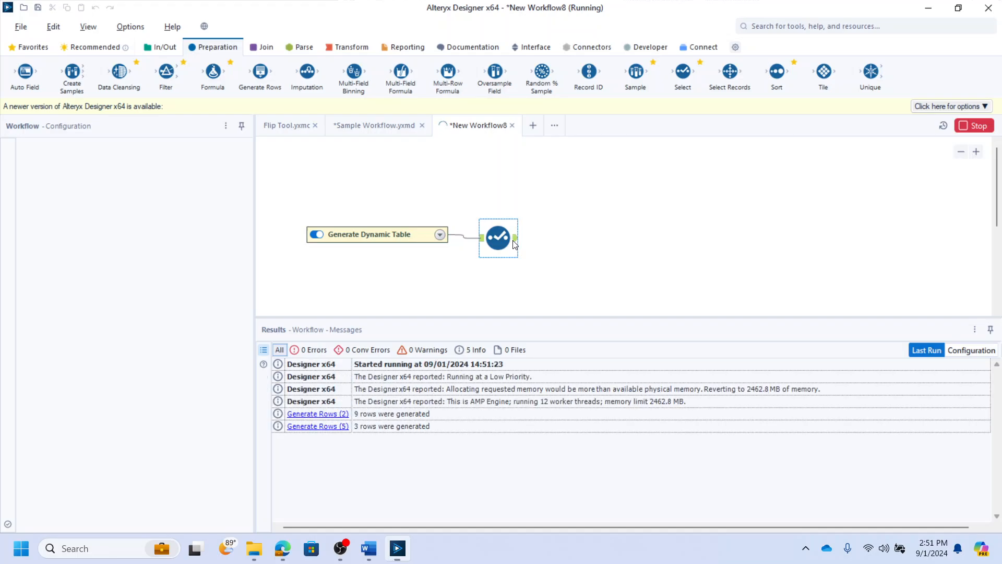
{"action": "left_click", "coordinate": [516, 239]}
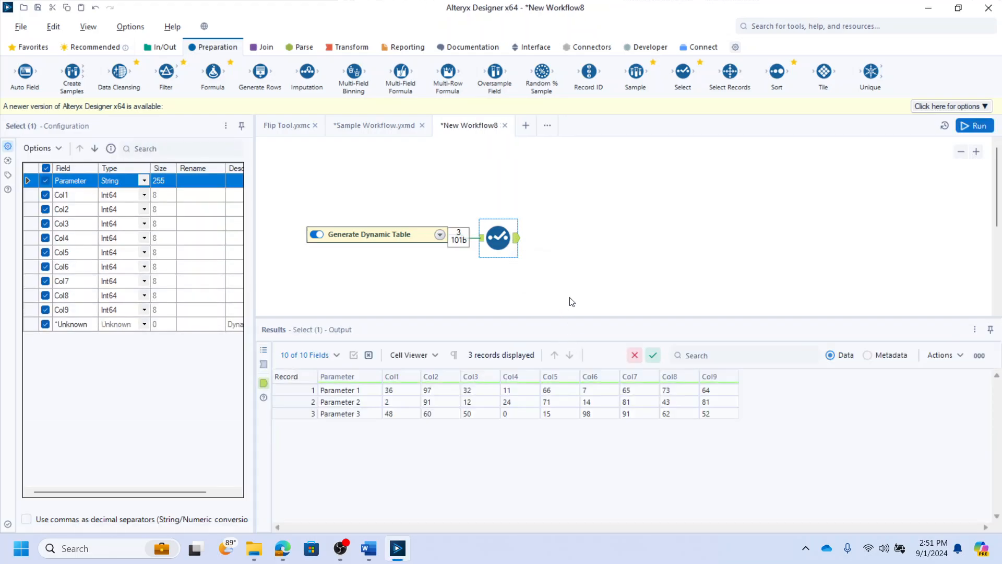
{"action": "left_click", "coordinate": [541, 269]}
{"action": "key", "text": "ctrl+r"}
{"action": "left_click", "coordinate": [514, 239]}
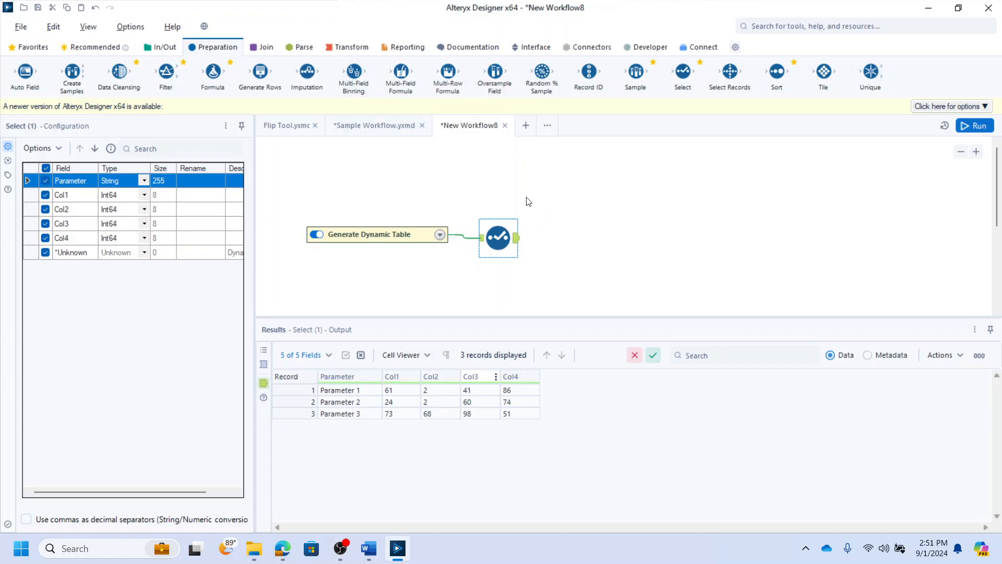
- Add a Transpose tool after the Select tool and insert a Record ID tool between them
{"action": "left_click", "coordinate": [344, 53]}
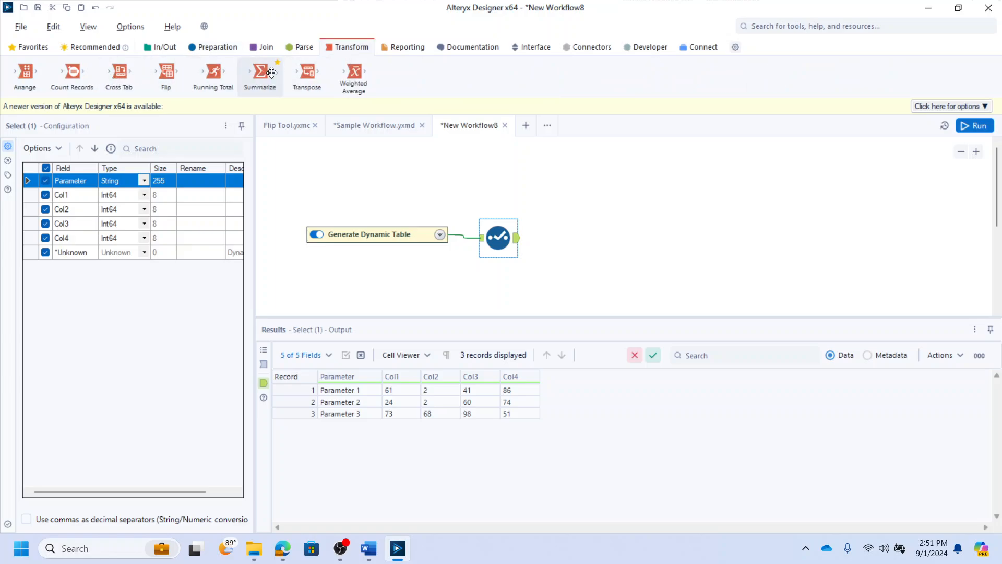
{"action": "left_click_drag", "start_coordinate": [307, 73], "coordinate": [601, 238]}
{"action": "left_click", "coordinate": [222, 48]}
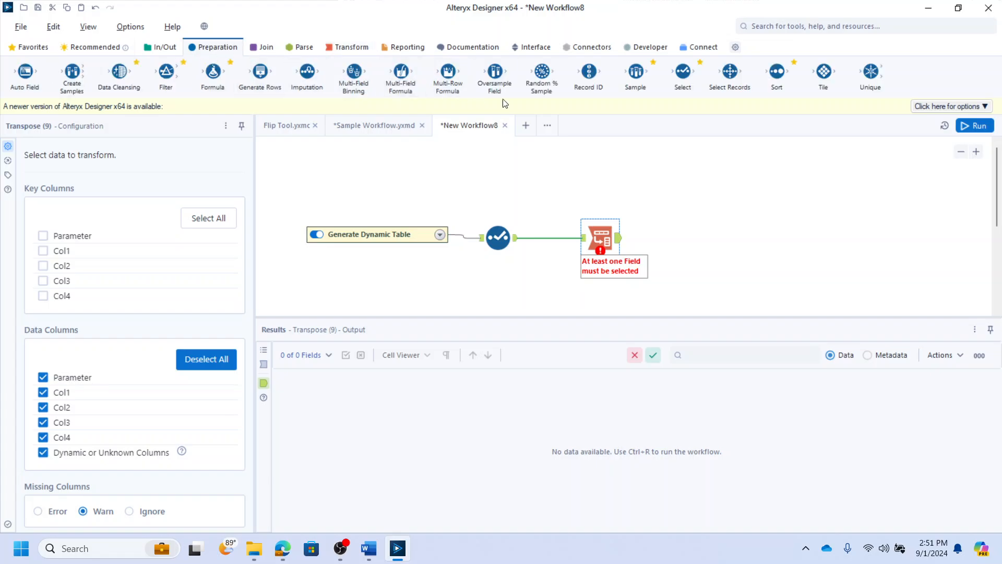
{"action": "left_click_drag", "start_coordinate": [589, 73], "coordinate": [553, 238]}
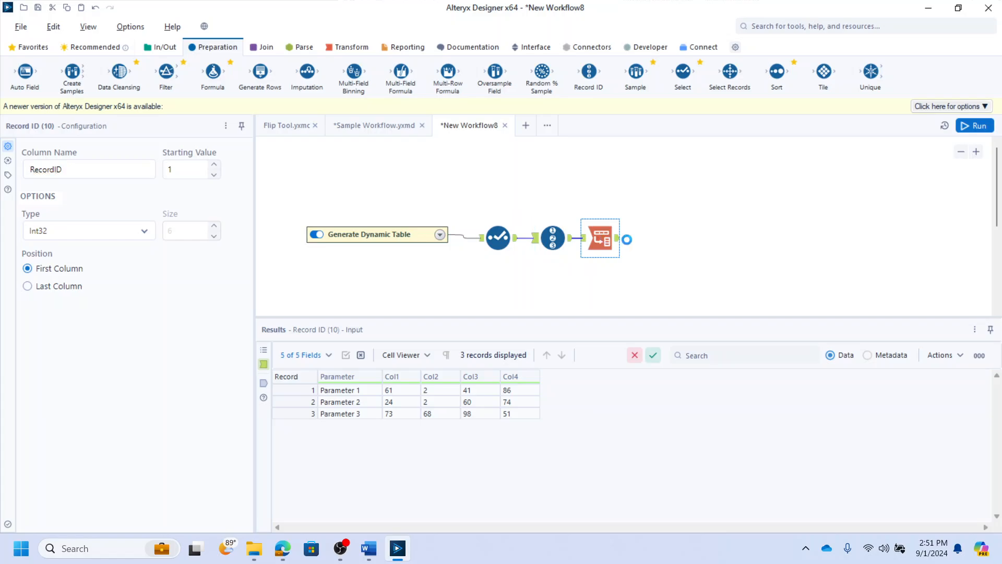
{"action": "left_click_drag", "start_coordinate": [627, 239], "coordinate": [616, 238]}
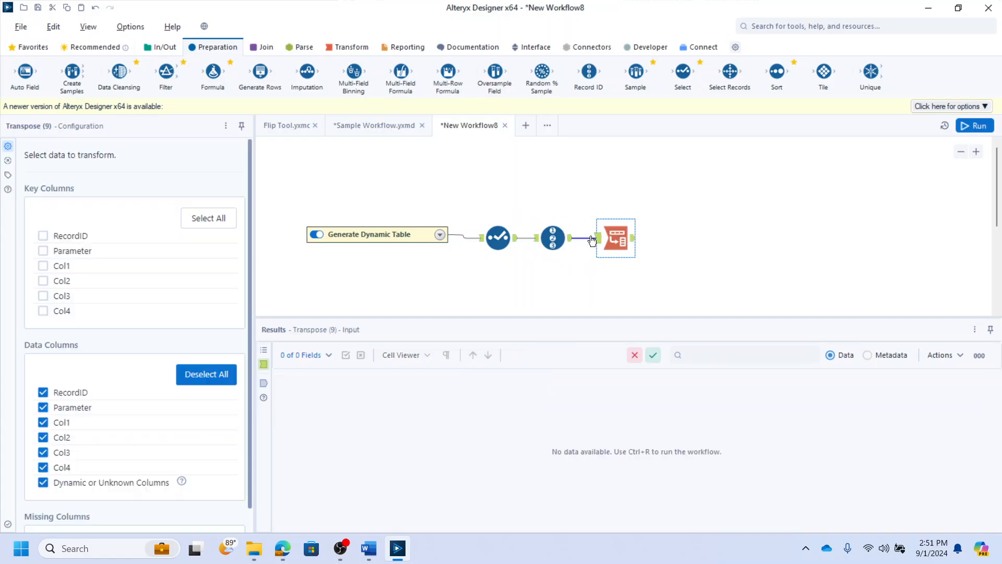
- Set RecordID and Parameter as the Transpose tool's key columns
{"action": "left_click", "coordinate": [43, 235]}
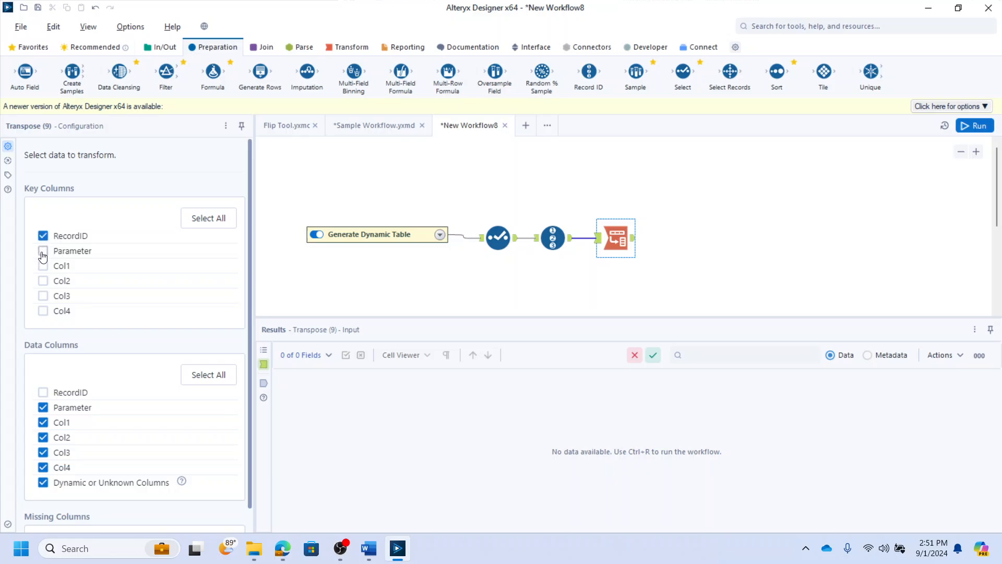
{"action": "left_click", "coordinate": [43, 253]}
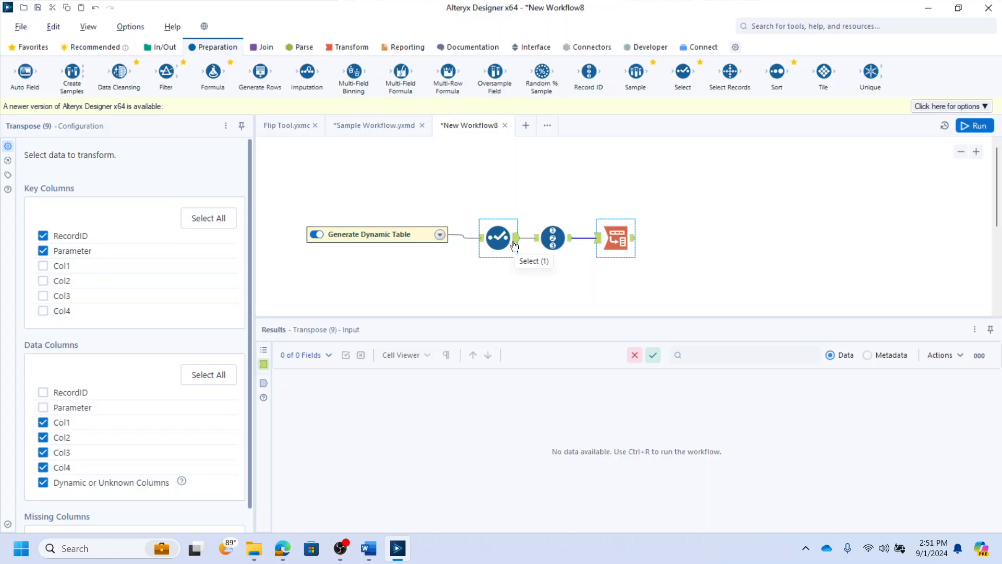
- Run the workflow and inspect the Select and Transpose outputs
{"action": "left_click", "coordinate": [498, 238]}
{"action": "left_click_drag", "start_coordinate": [341, 389], "coordinate": [337, 414]}
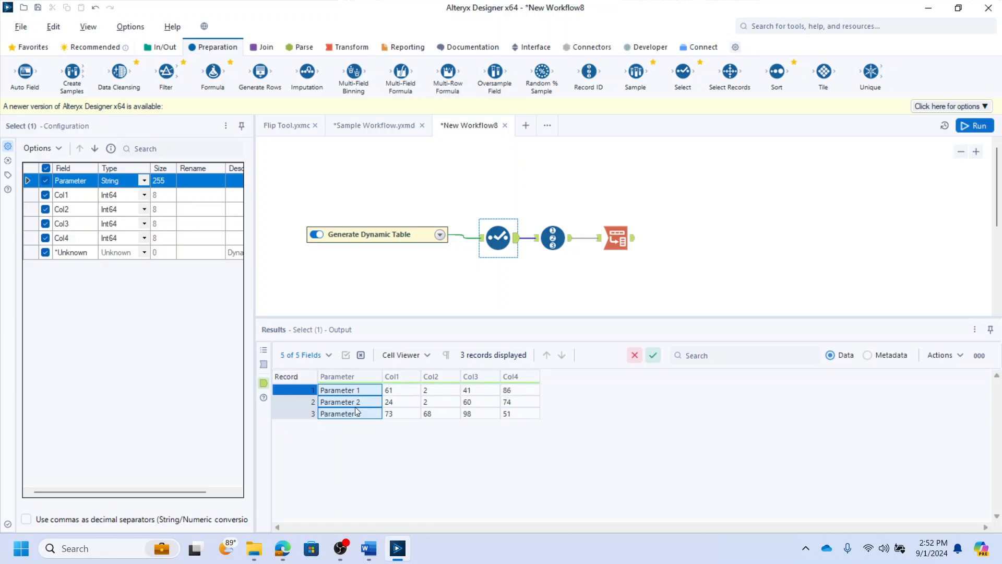
{"action": "left_click", "coordinate": [616, 238]}
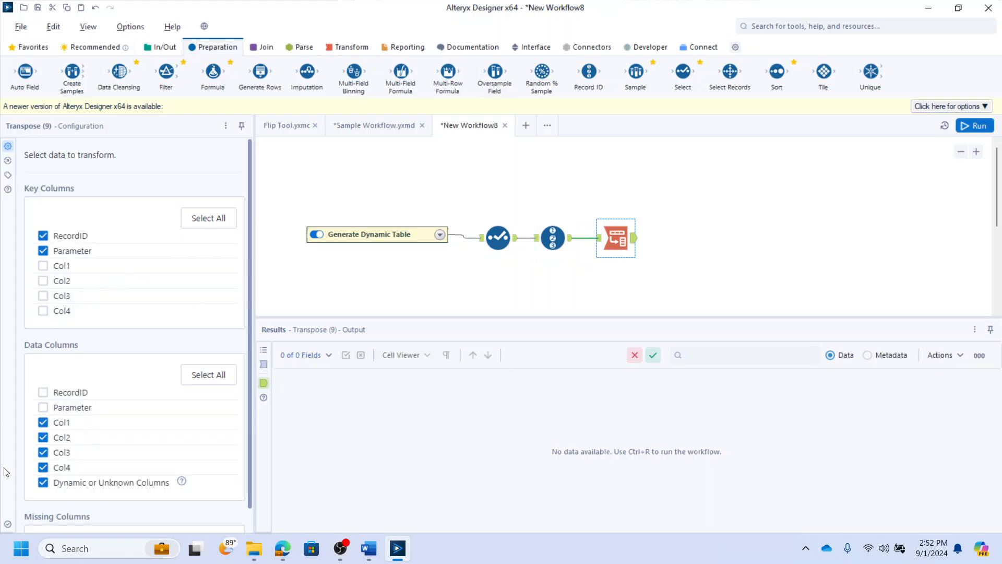
{"action": "scroll", "coordinate": [62, 492], "scroll_direction": "down", "scroll_amount": 1}
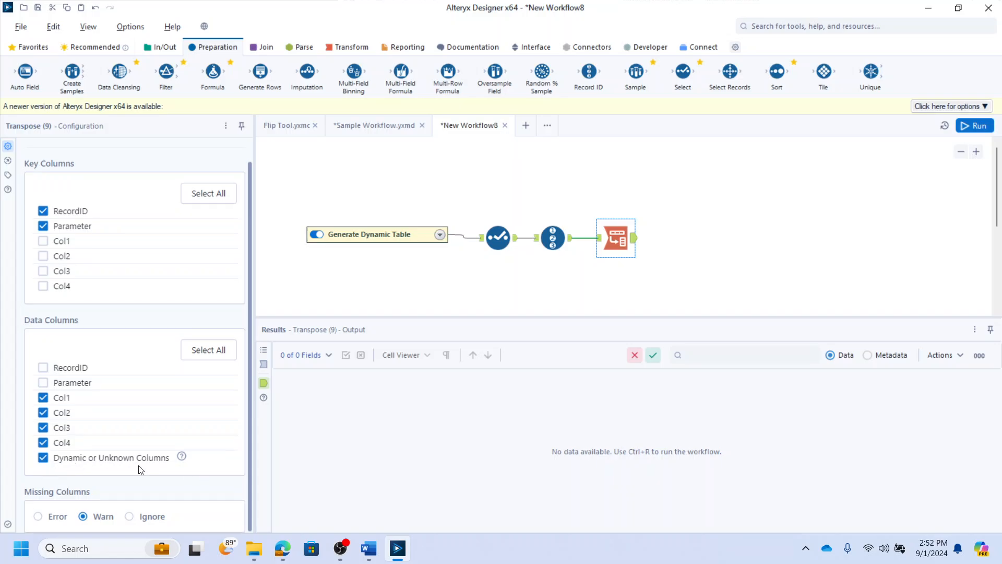
{"action": "left_click", "coordinate": [624, 284]}
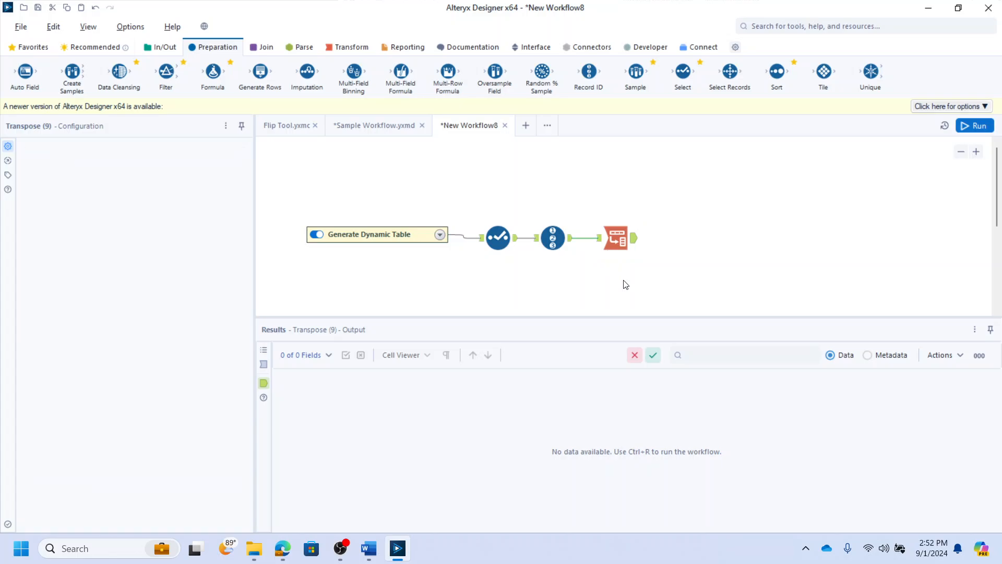
{"action": "key", "text": "ctrl+r"}
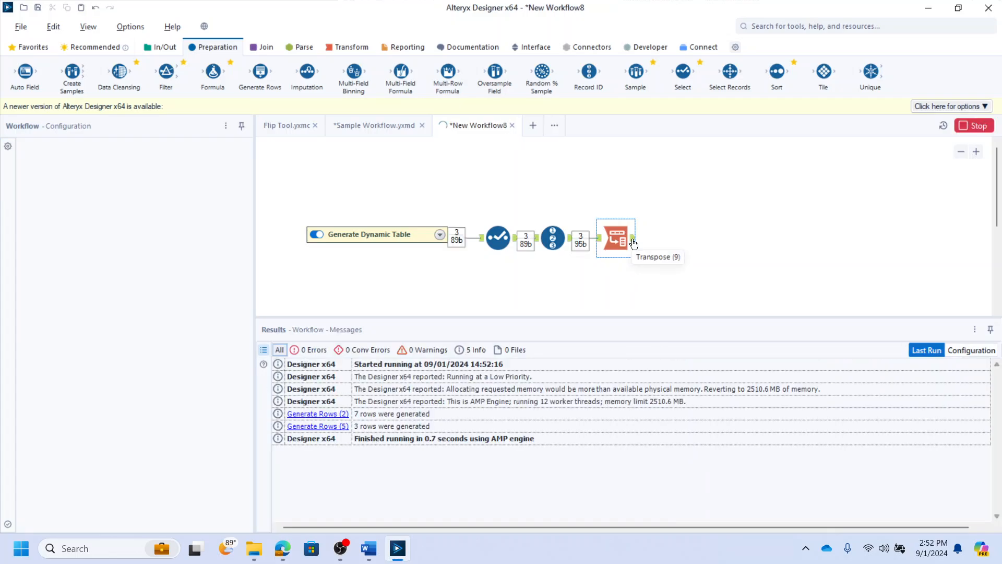
{"action": "left_click", "coordinate": [632, 239]}
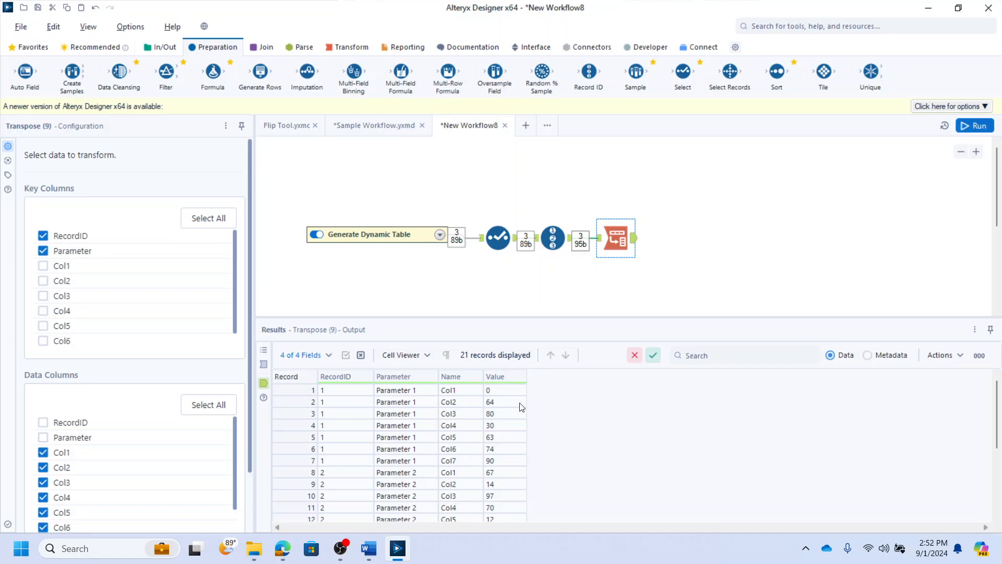
{"action": "scroll", "coordinate": [469, 418], "scroll_direction": "down", "scroll_amount": 4}
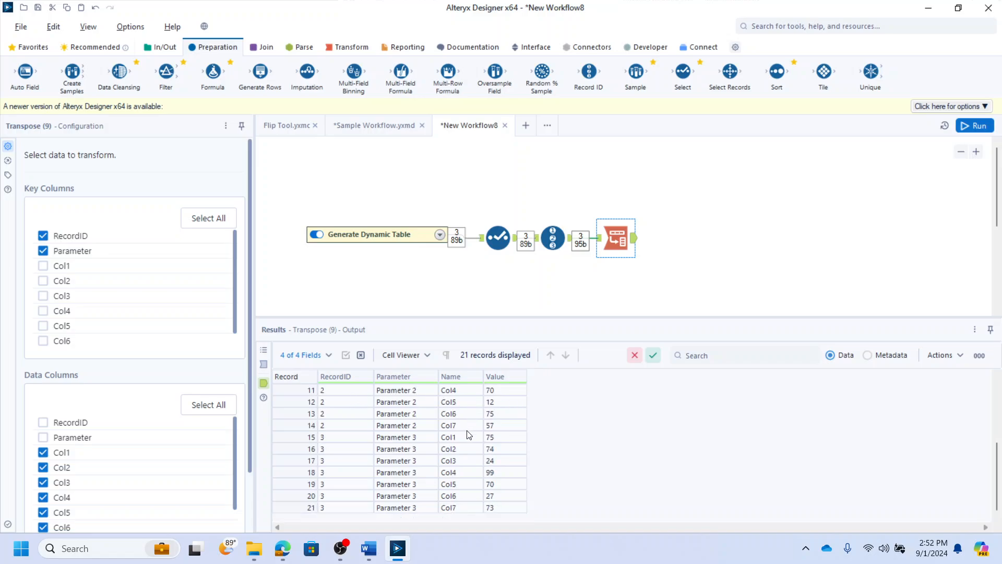
{"action": "scroll", "coordinate": [464, 446], "scroll_direction": "up", "scroll_amount": 4}
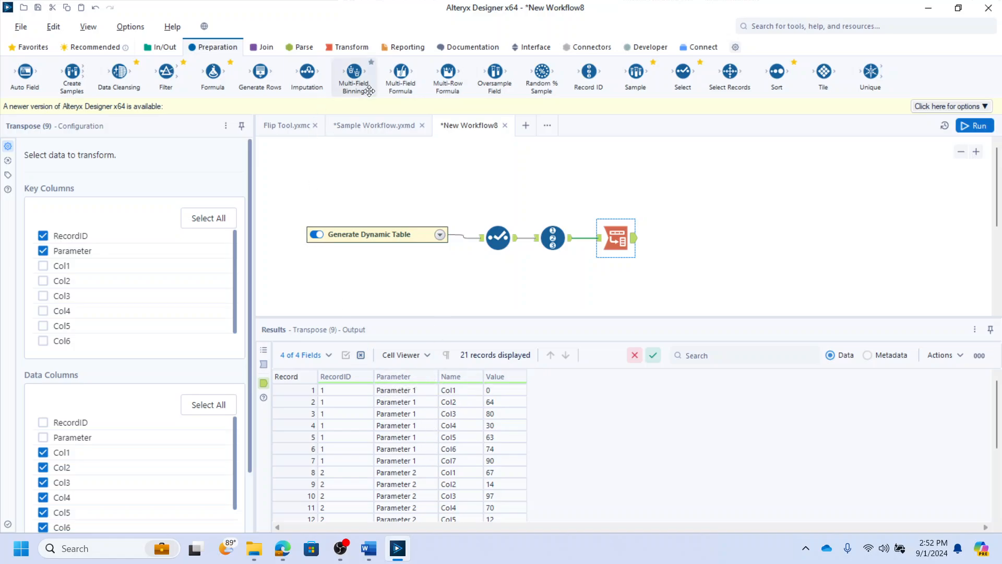
- Add a Multi-Row Formula tool after the Transpose tool
{"action": "left_click_drag", "start_coordinate": [445, 77], "coordinate": [679, 239]}
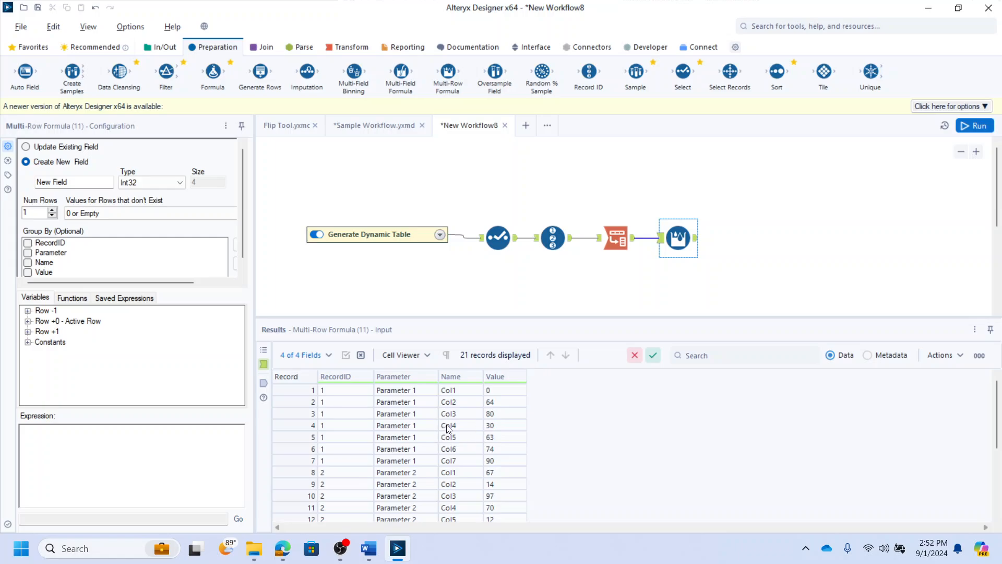
{"action": "left_click", "coordinate": [453, 394]}
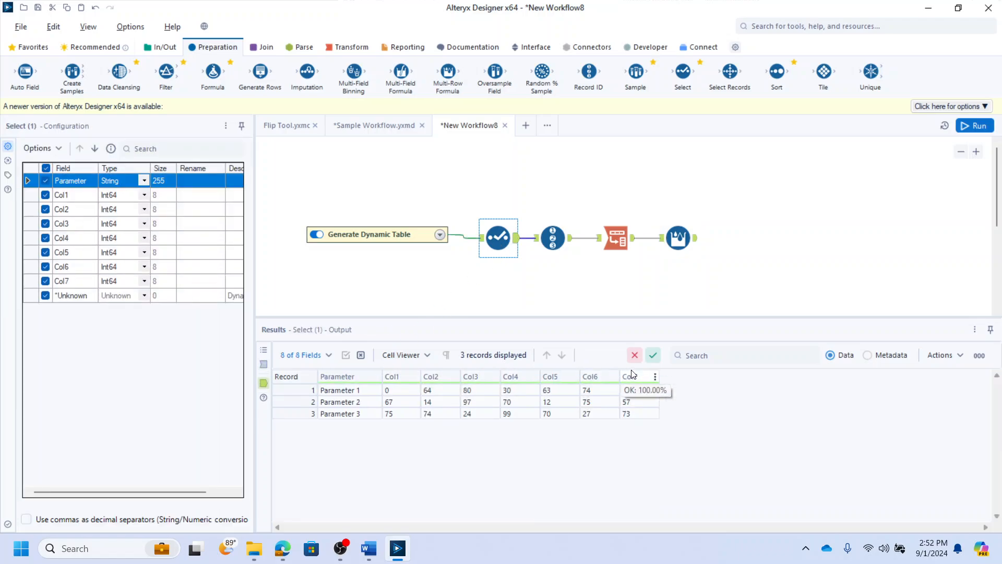
{"action": "left_click", "coordinate": [675, 240]}
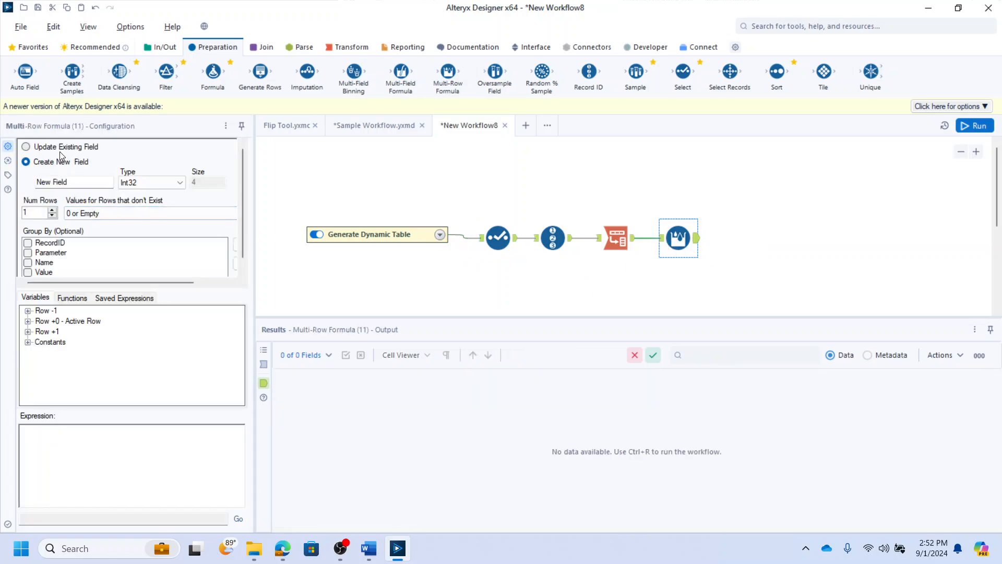
- Name the Multi-Row Formula's new field RowNum
{"action": "left_click", "coordinate": [63, 182]}
{"action": "type", "text": "RowNum"}
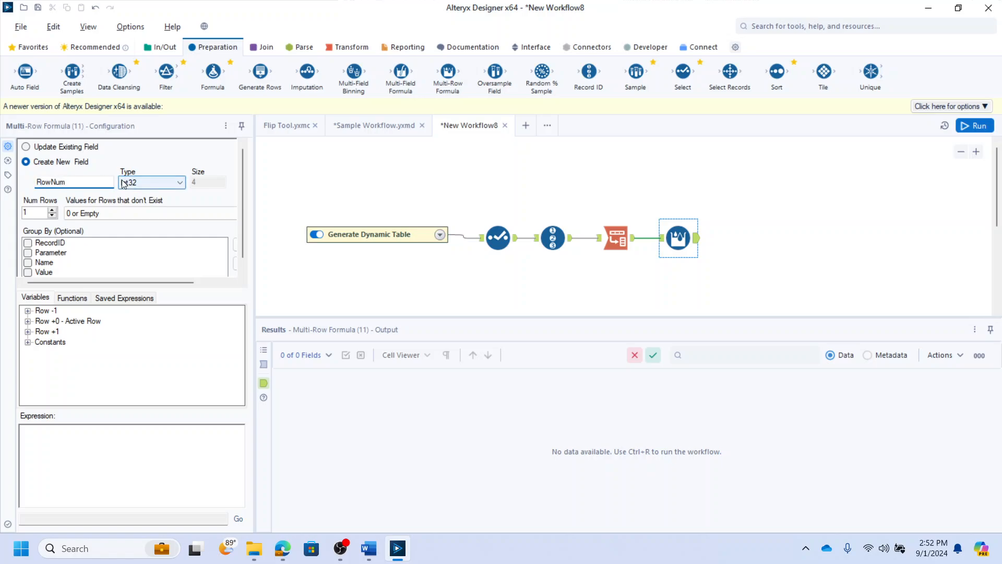
{"action": "double_click", "coordinate": [71, 180]}
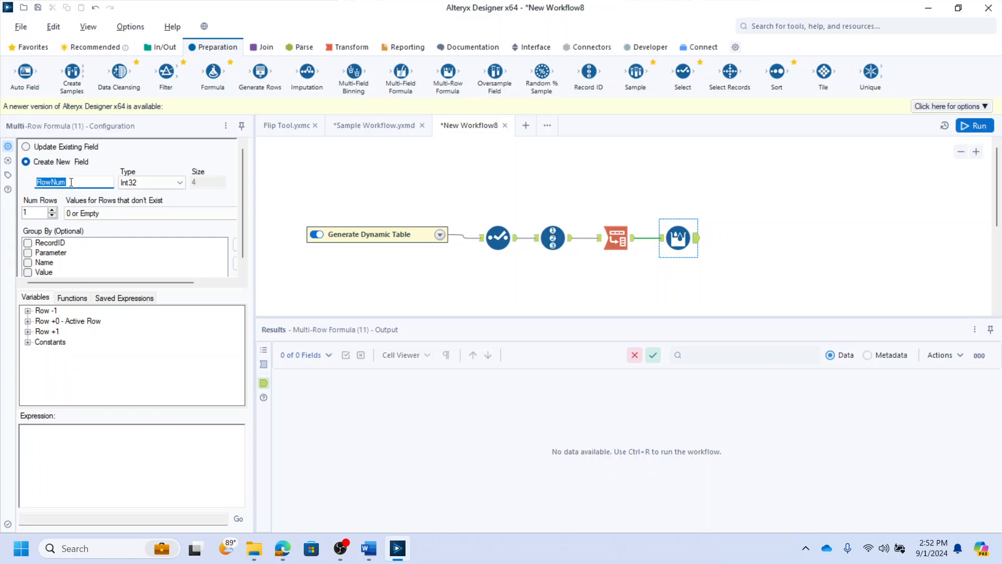
- Group the Multi-Row Formula by the Parameter field
{"action": "left_click", "coordinate": [29, 254]}
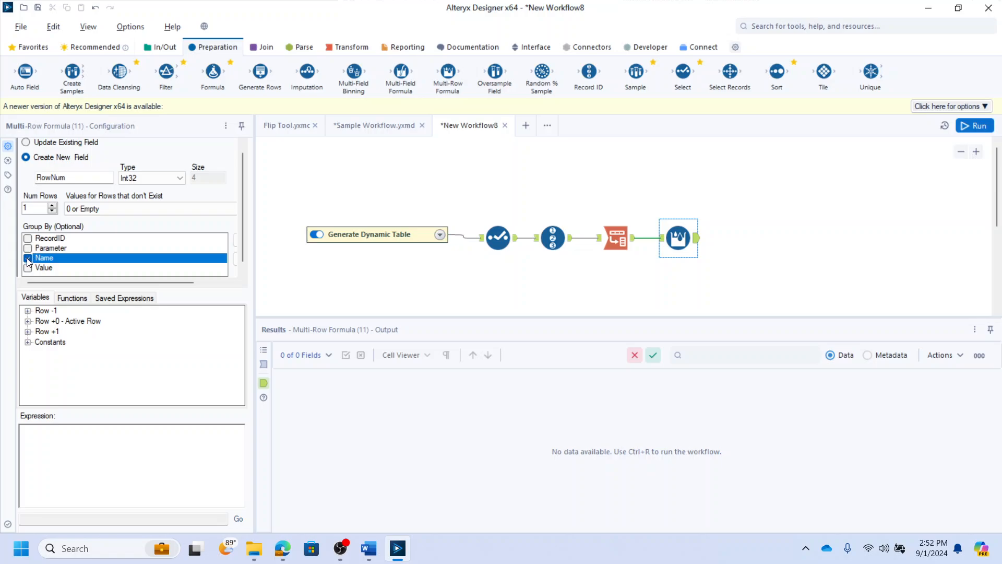
{"action": "left_click", "coordinate": [28, 247]}
{"action": "left_click", "coordinate": [29, 248]}
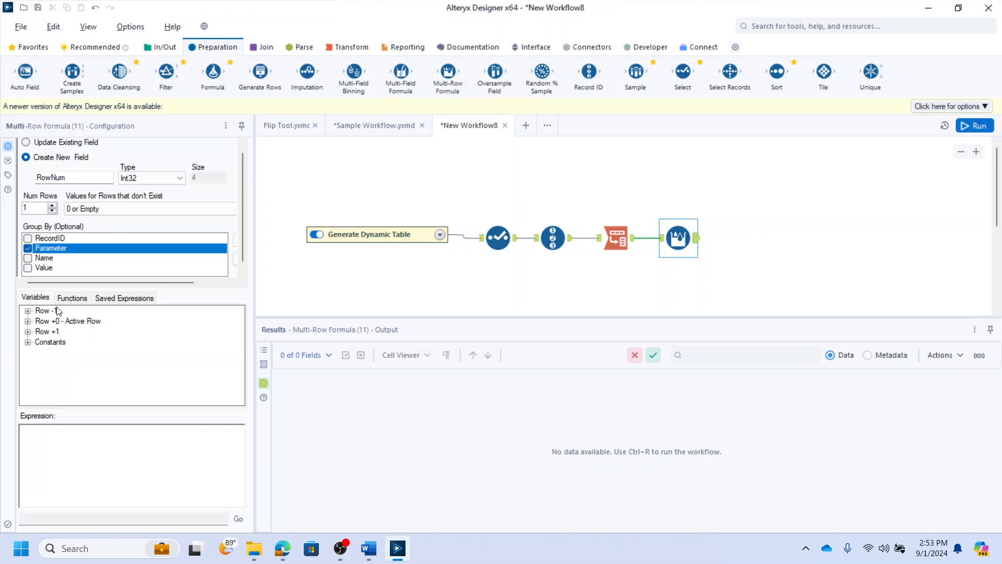
{"action": "left_click", "coordinate": [624, 238]}
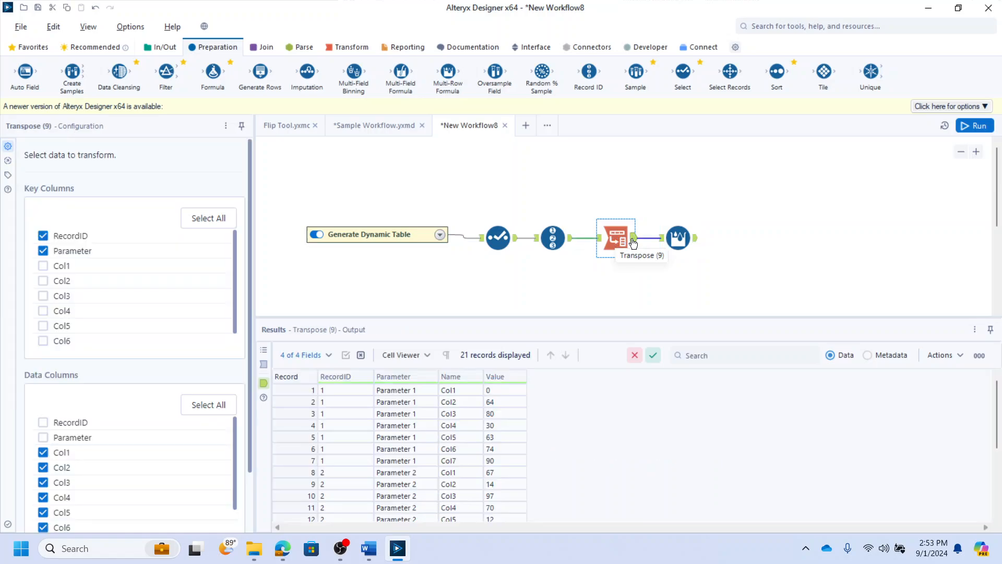
{"action": "left_click_drag", "start_coordinate": [464, 395], "coordinate": [461, 462]}
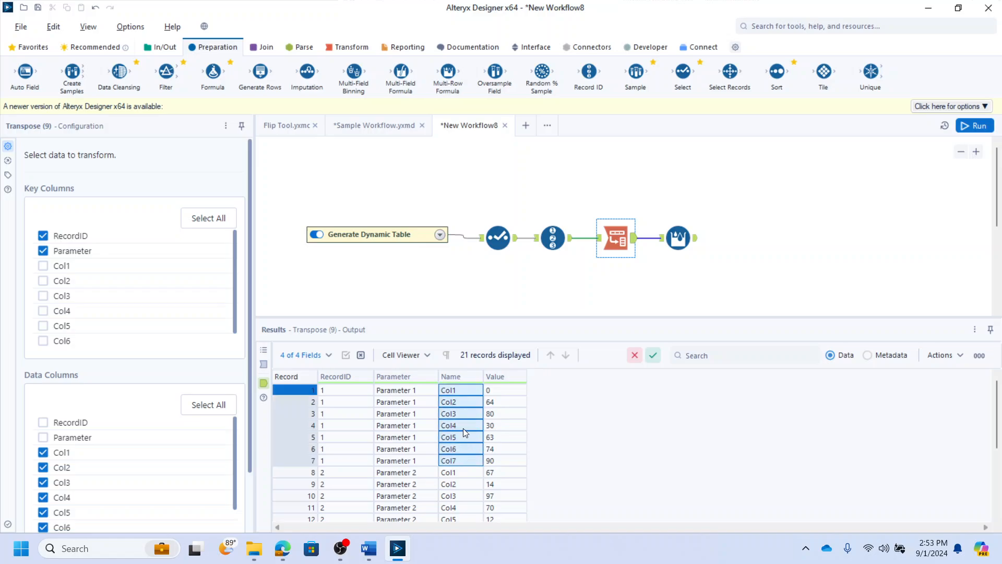
{"action": "left_click", "coordinate": [678, 237]}
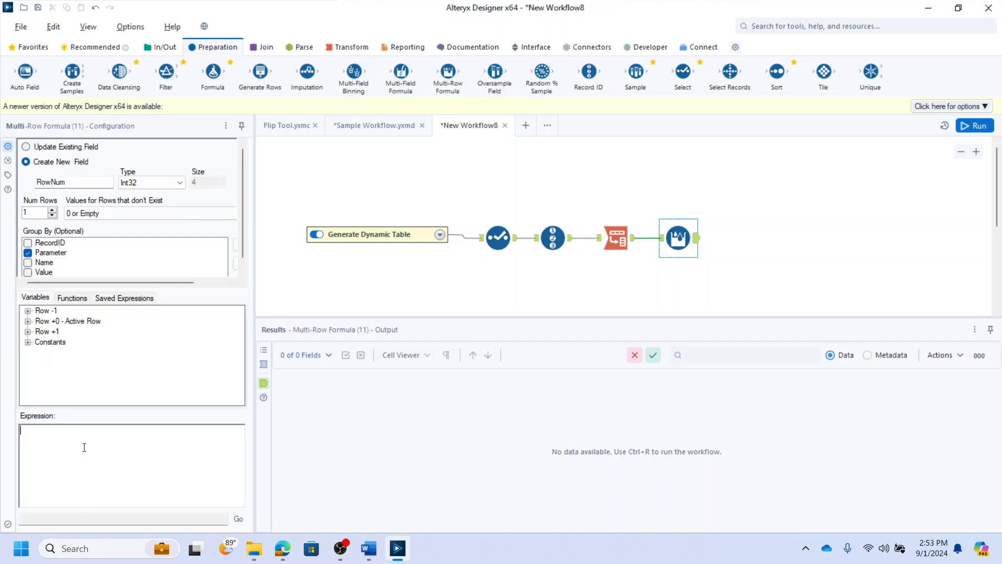
- Set the Multi-Row Formula expression to [Row-1:RowNum]+1 and run the workflow
{"action": "left_click", "coordinate": [28, 311]}
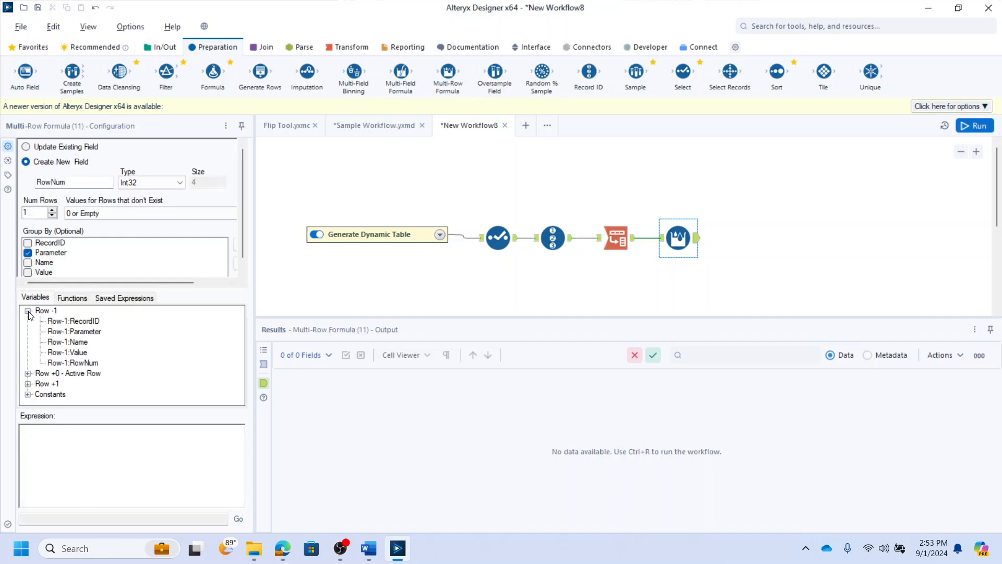
{"action": "left_click", "coordinate": [77, 364]}
{"action": "left_click_drag", "start_coordinate": [78, 363], "coordinate": [87, 434]}
{"action": "type", "text": "+1"}
{"action": "left_click", "coordinate": [697, 242]}
{"action": "key", "text": "ctrl+r"}
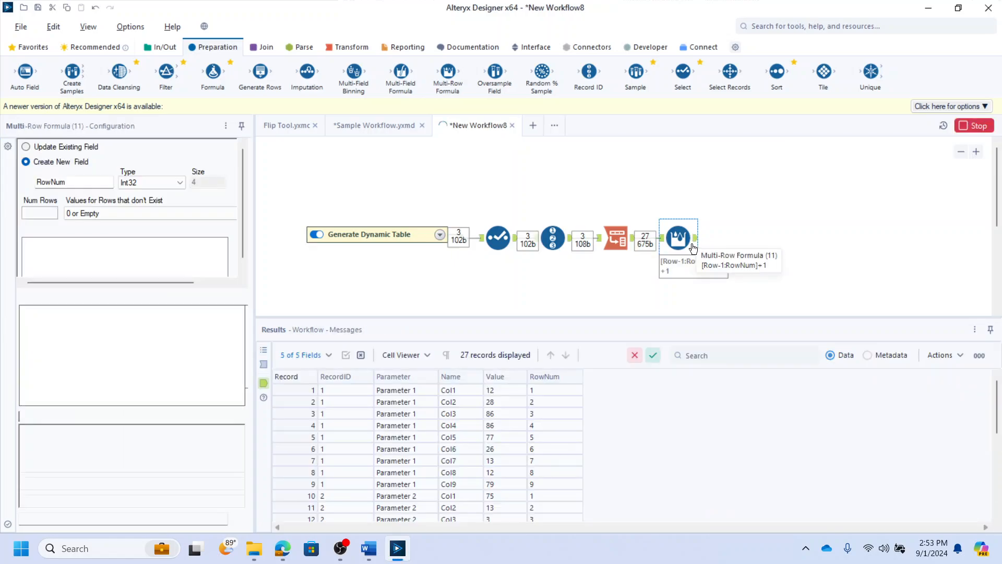
- Inspect the Transpose and Multi-Row Formula outputs in the results grid
{"action": "left_click_drag", "start_coordinate": [543, 410], "coordinate": [544, 463]}
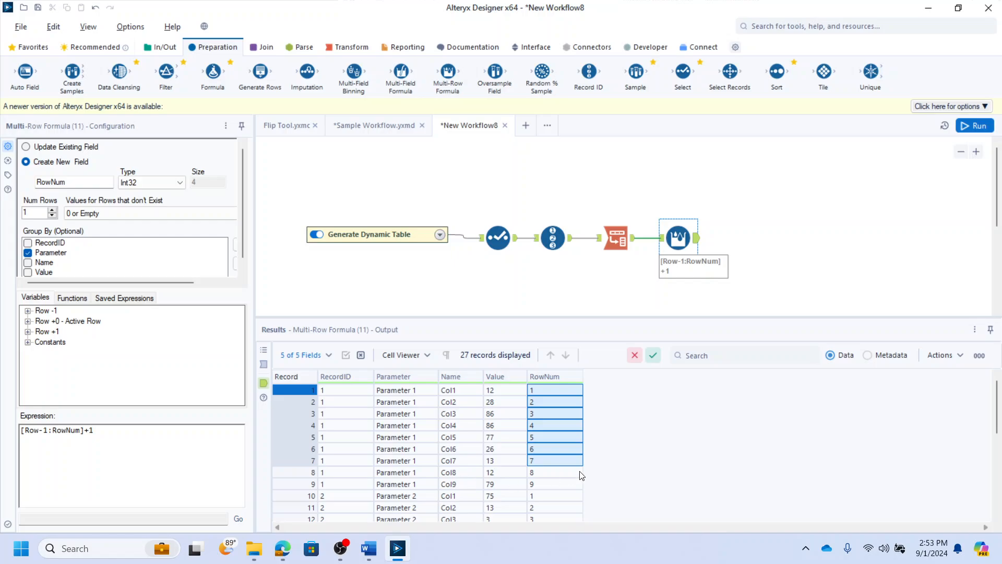
{"action": "scroll", "coordinate": [573, 473], "scroll_direction": "down", "scroll_amount": 1}
{"action": "left_click", "coordinate": [762, 229]}
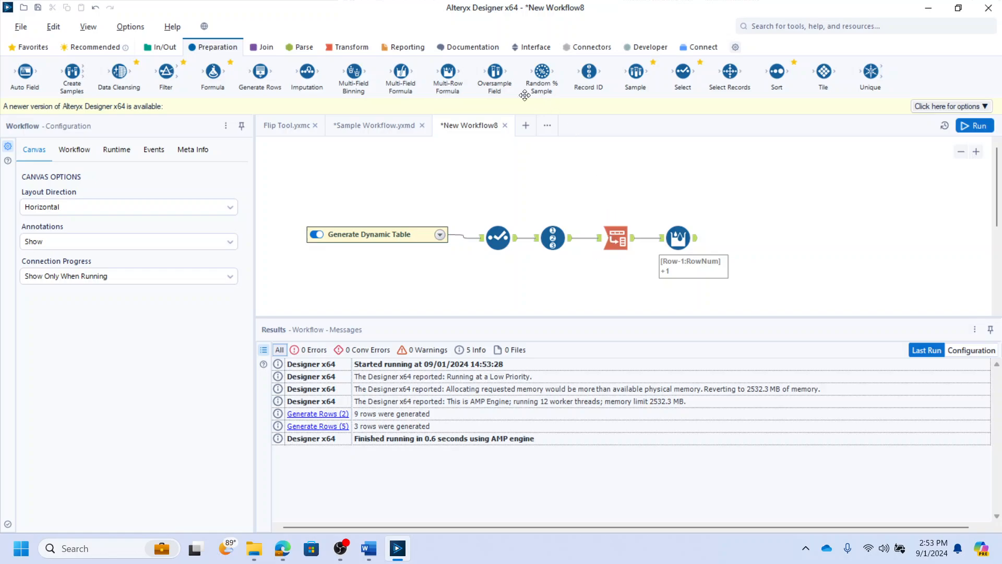
{"action": "left_click", "coordinate": [346, 48]}
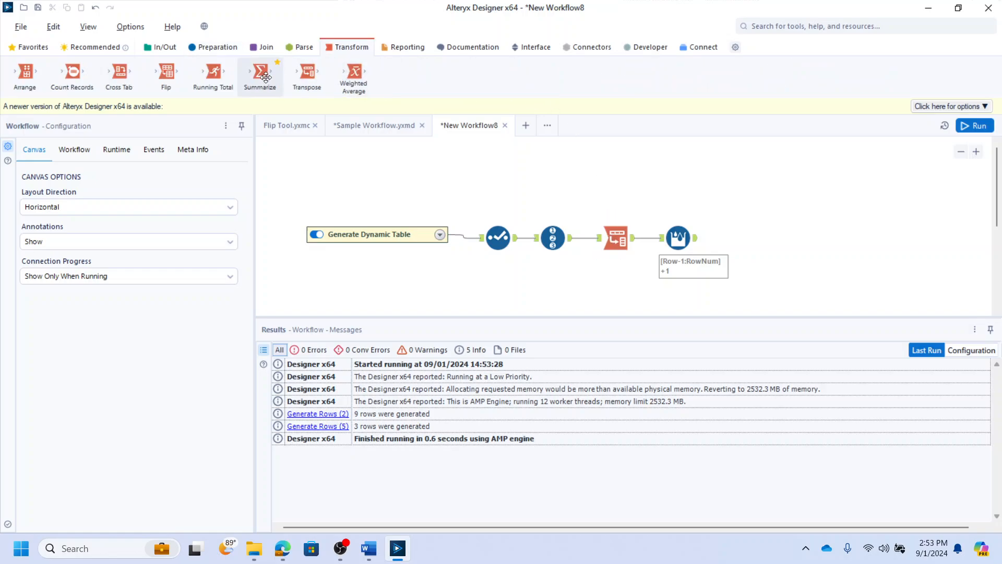
{"action": "left_click", "coordinate": [622, 228]}
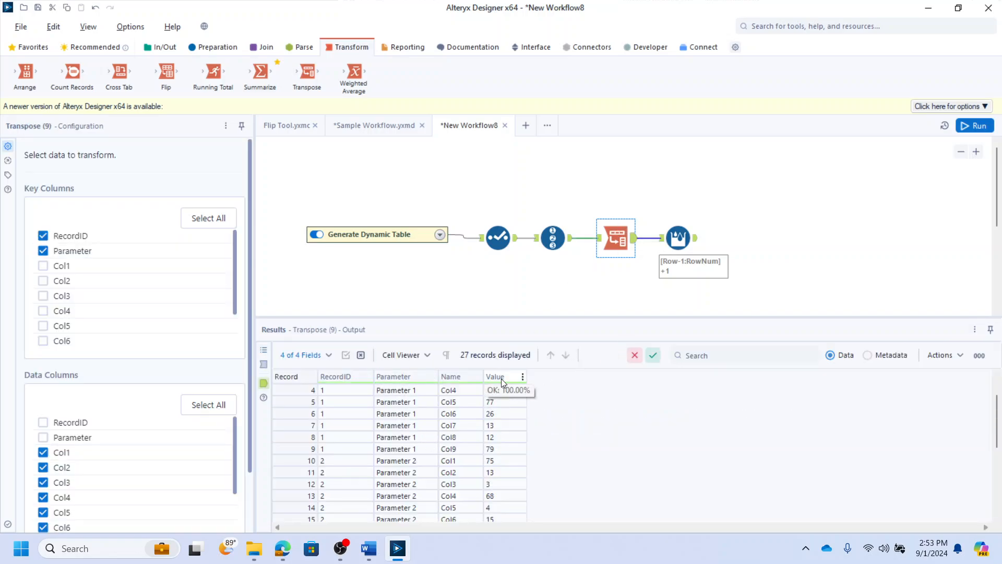
{"action": "left_click_drag", "start_coordinate": [501, 389], "coordinate": [502, 518]}
{"action": "scroll", "coordinate": [518, 452], "scroll_direction": "up", "scroll_amount": 2}
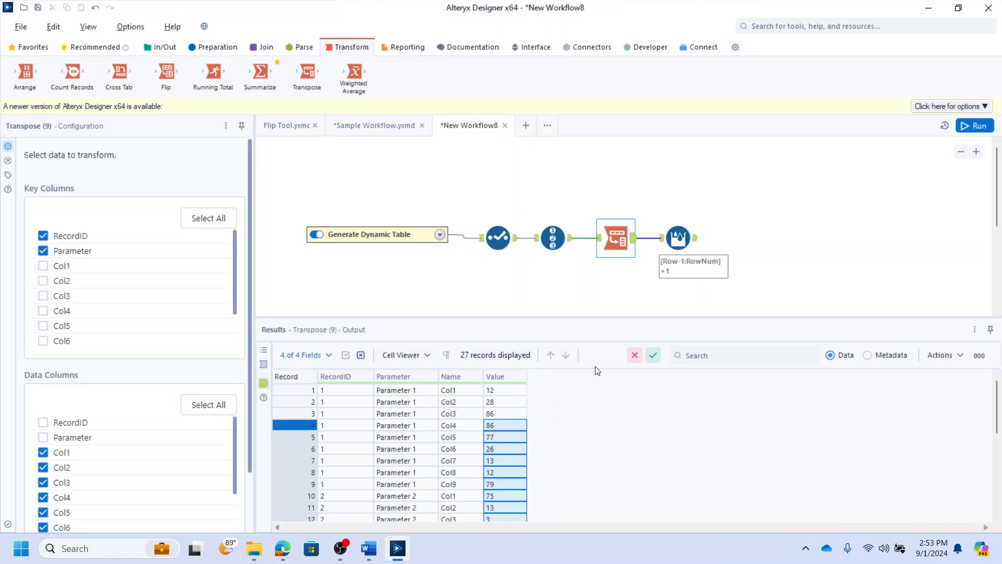
{"action": "left_click", "coordinate": [680, 239]}
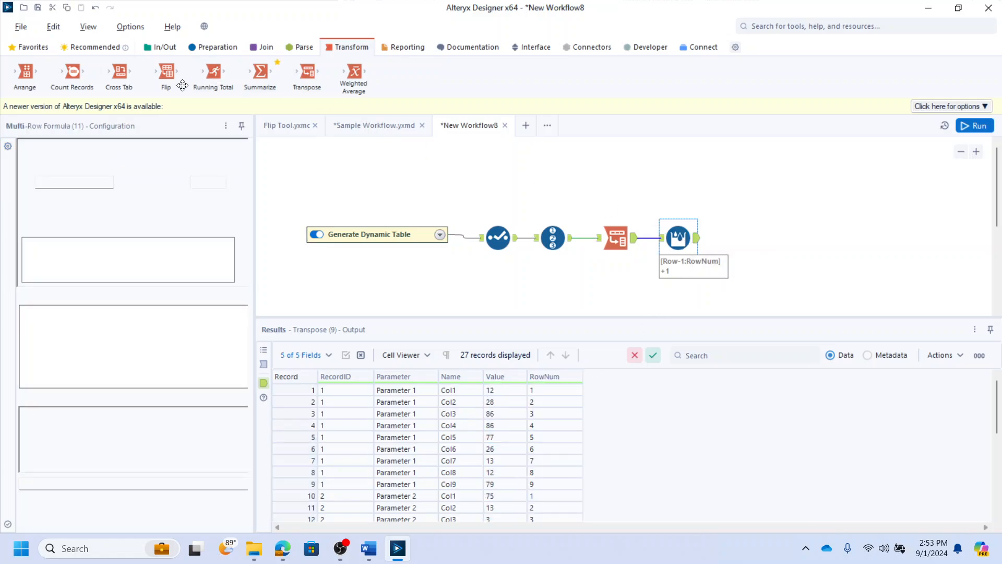
- Add a Cross Tab tool after the Multi-Row Formula and group its data by Name
{"action": "left_click_drag", "start_coordinate": [120, 75], "coordinate": [757, 238]}
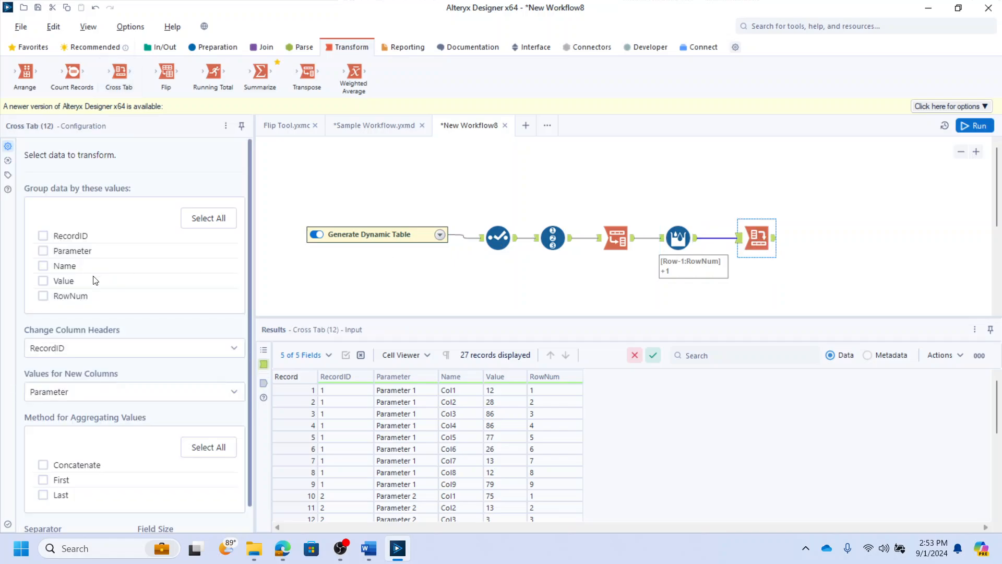
{"action": "left_click", "coordinate": [45, 269]}
{"action": "left_click_drag", "start_coordinate": [456, 392], "coordinate": [456, 471]}
- Set the Cross Tab's column headers to Parameter and its values for new columns to Value
{"action": "left_click", "coordinate": [73, 349]}
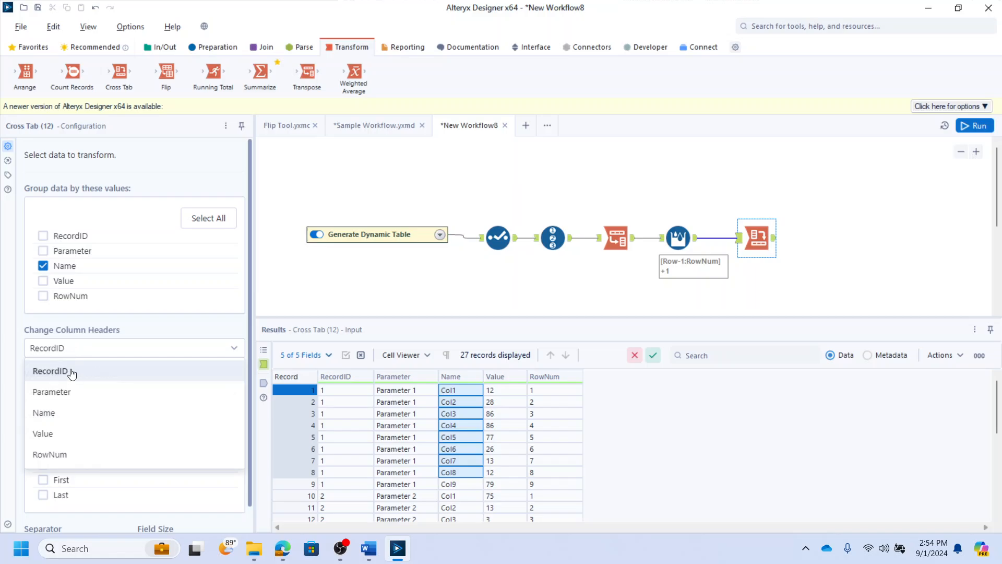
{"action": "left_click", "coordinate": [70, 392]}
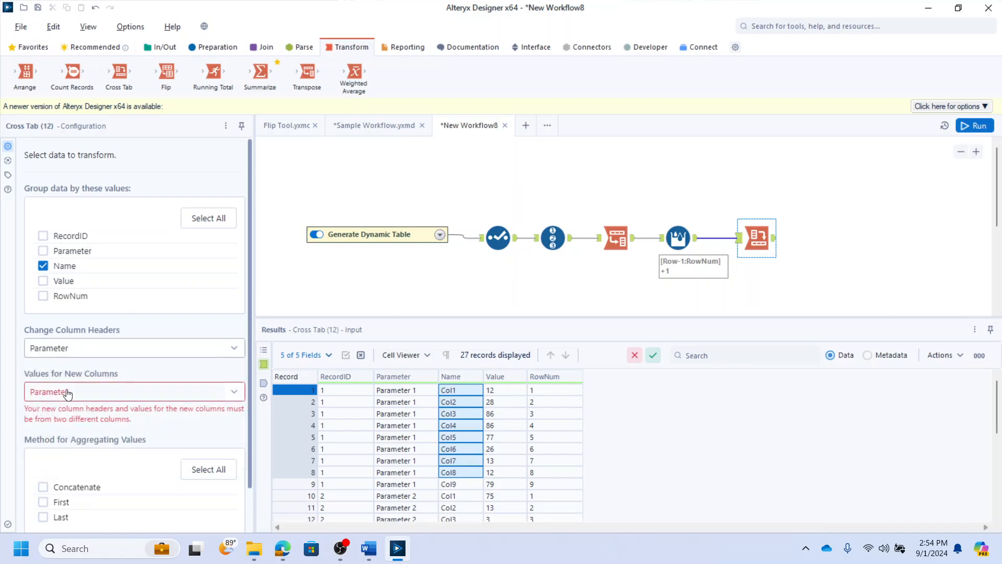
{"action": "left_click", "coordinate": [67, 392]}
{"action": "left_click", "coordinate": [66, 478]}
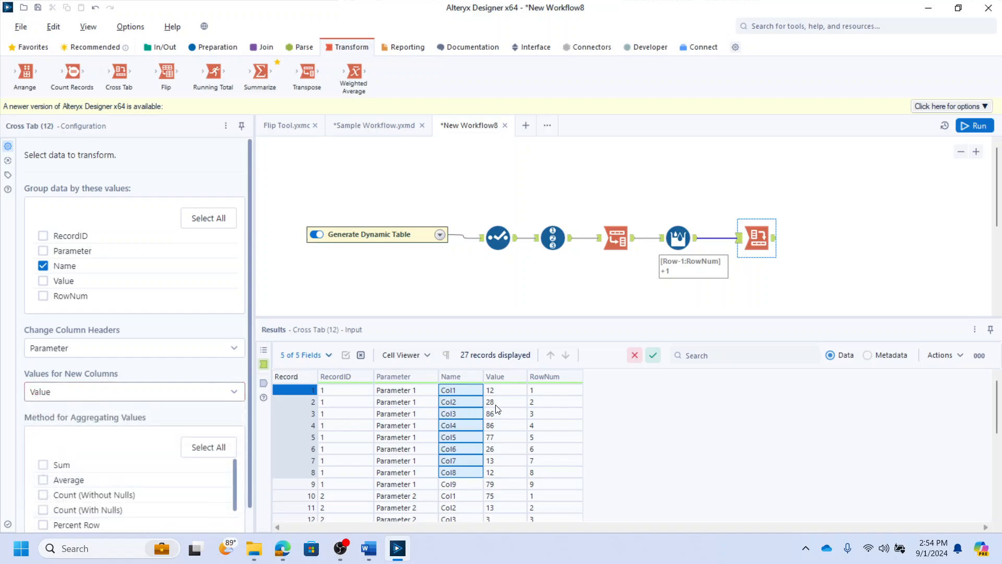
- Set the Cross Tab aggregation method to First and run the workflow
{"action": "scroll", "coordinate": [115, 428], "scroll_direction": "down", "scroll_amount": 1}
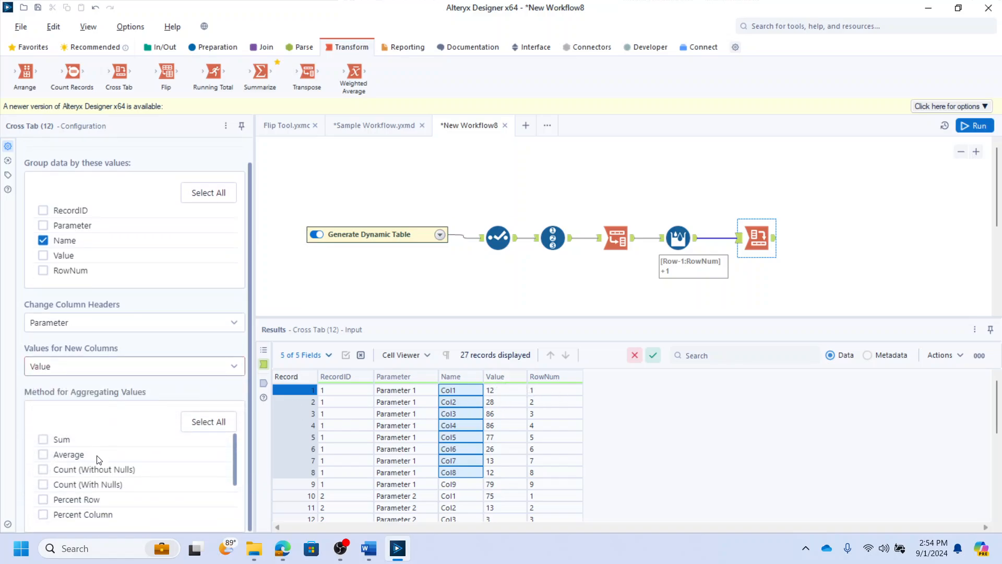
{"action": "scroll", "coordinate": [71, 435], "scroll_direction": "down", "scroll_amount": 2}
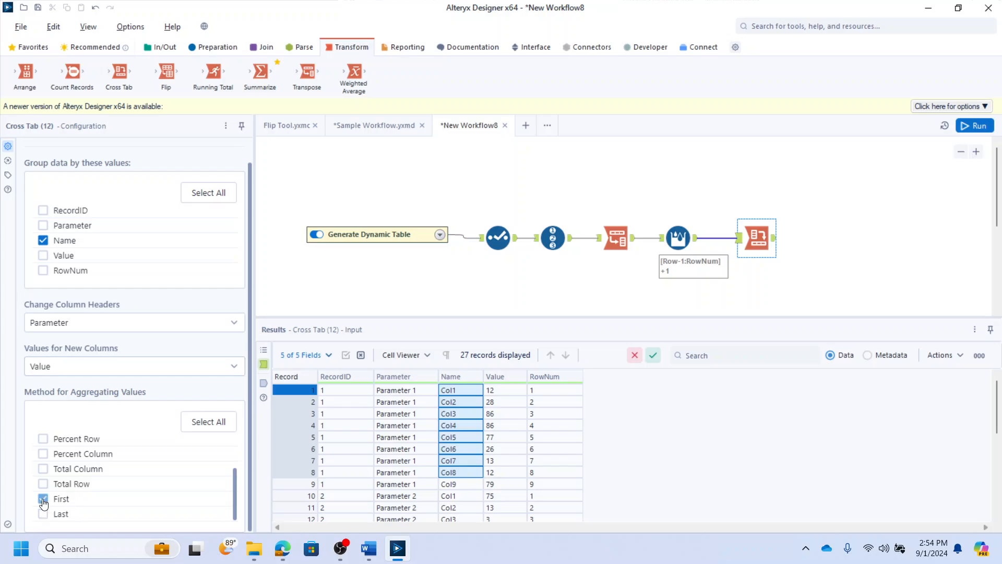
{"action": "scroll", "coordinate": [78, 469], "scroll_direction": "up", "scroll_amount": 2}
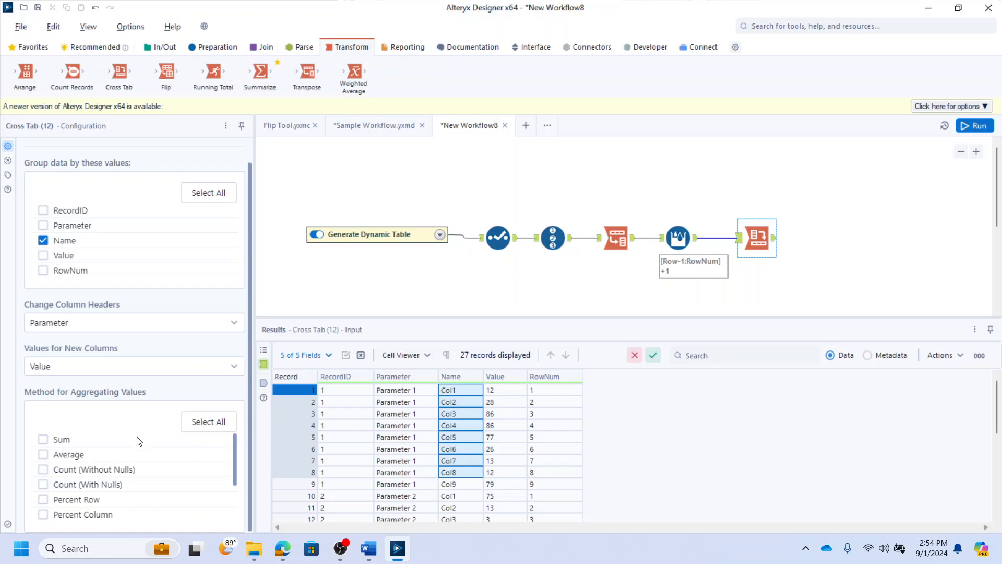
{"action": "scroll", "coordinate": [92, 468], "scroll_direction": "down", "scroll_amount": 2}
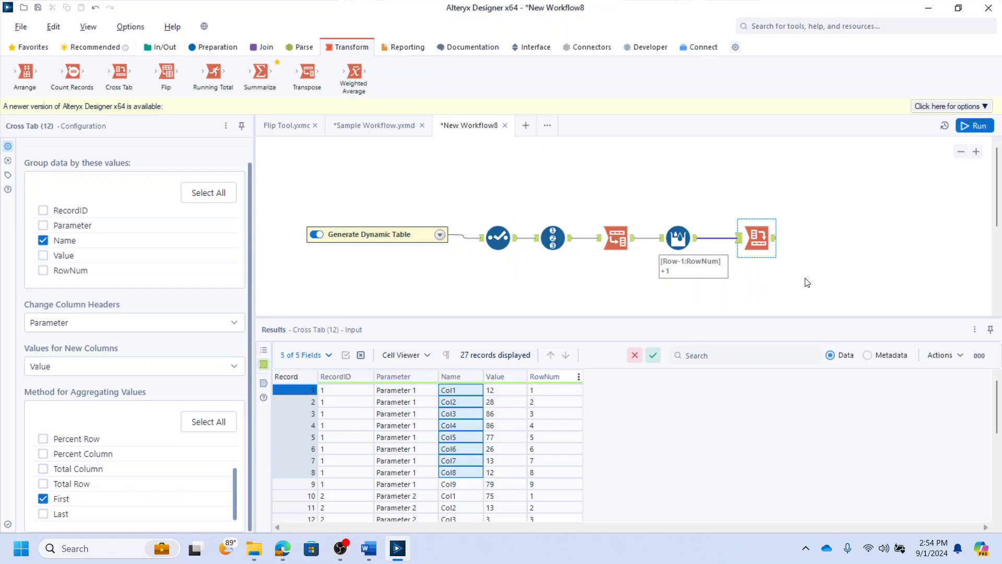
{"action": "left_click", "coordinate": [807, 262]}
{"action": "left_click", "coordinate": [760, 235]}
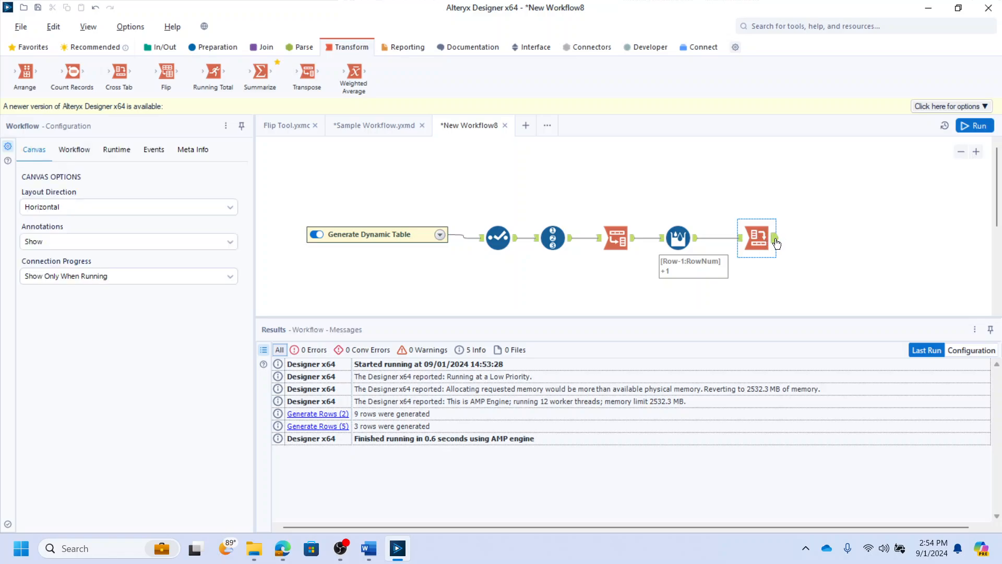
{"action": "key", "text": "ctrl+r"}
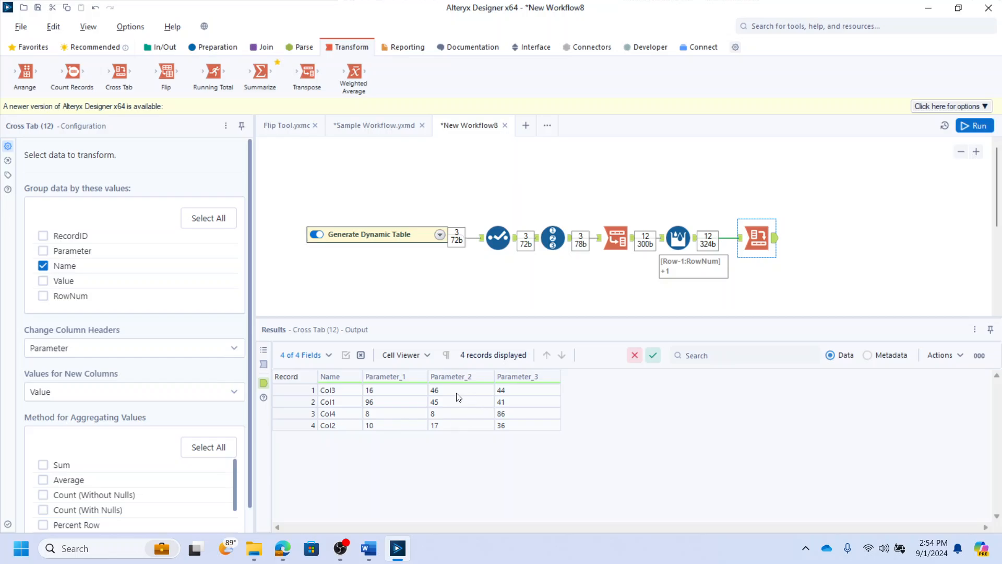
- Add RowNum as a second Cross Tab grouping field
{"action": "left_click_drag", "start_coordinate": [336, 395], "coordinate": [336, 421]}
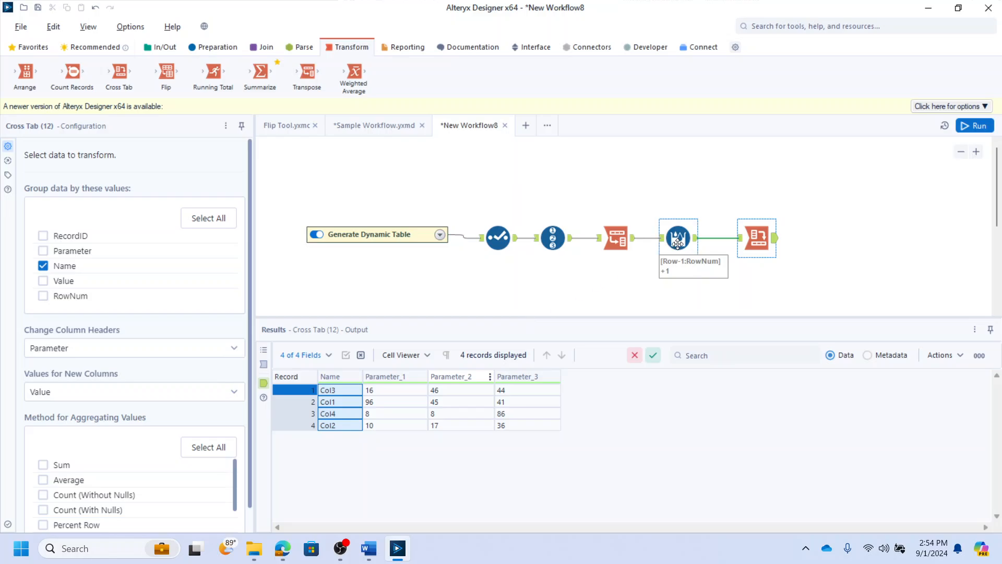
{"action": "left_click", "coordinate": [43, 295]}
- Add a Sort tool after the Cross Tab sorting RowNum ascending, then run the workflow
{"action": "left_click", "coordinate": [212, 47]}
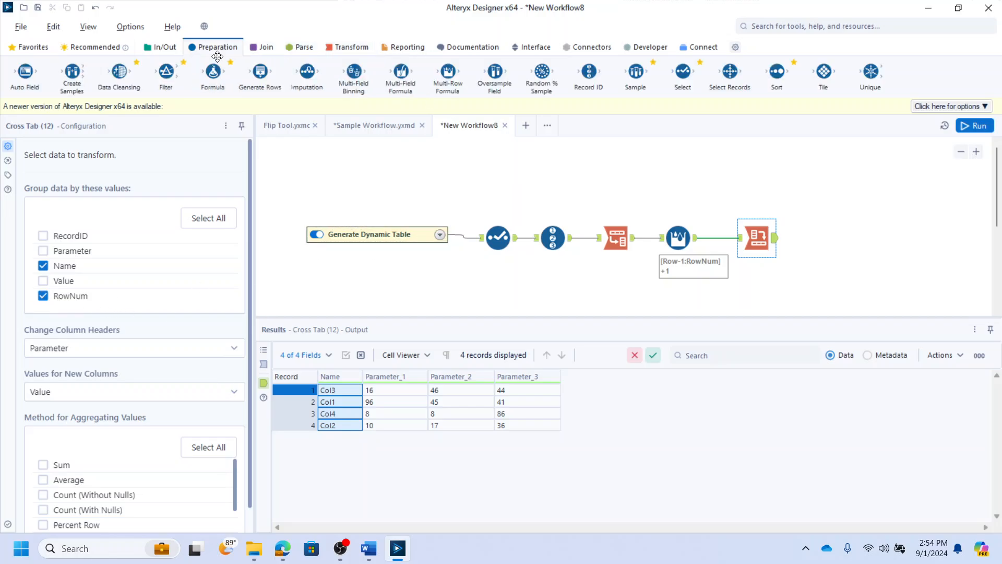
{"action": "left_click_drag", "start_coordinate": [776, 73], "coordinate": [818, 239]}
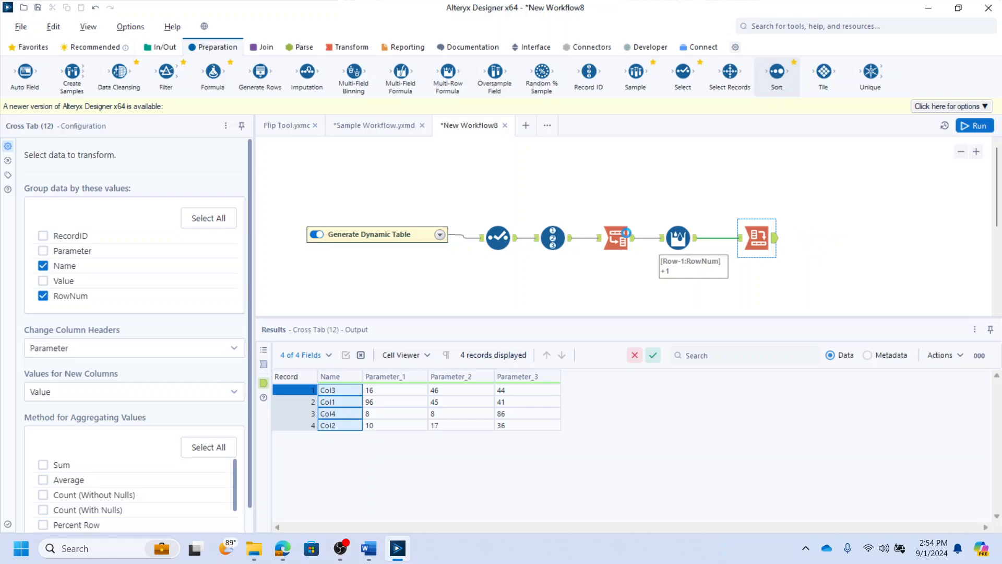
{"action": "left_click", "coordinate": [96, 224]}
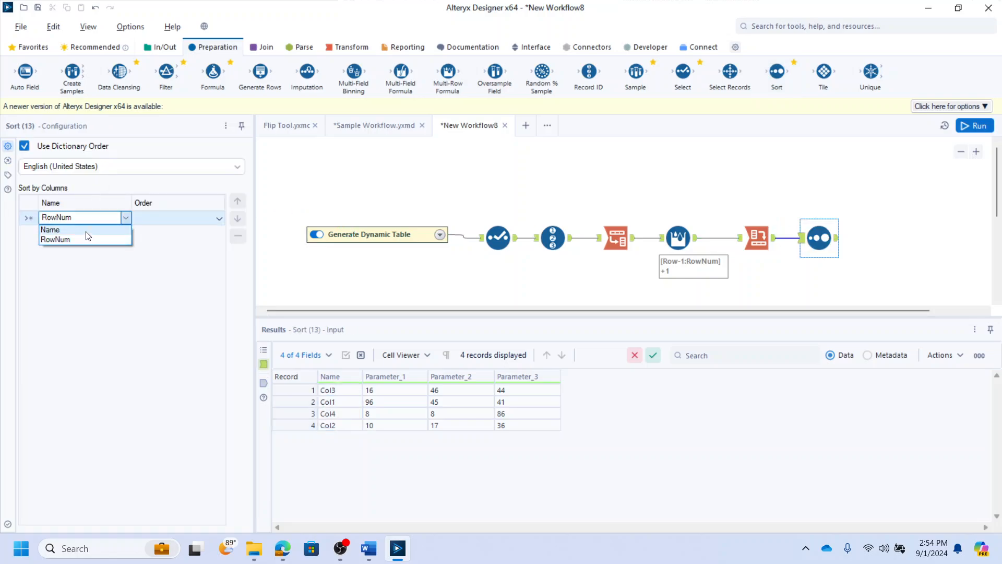
{"action": "left_click", "coordinate": [83, 236]}
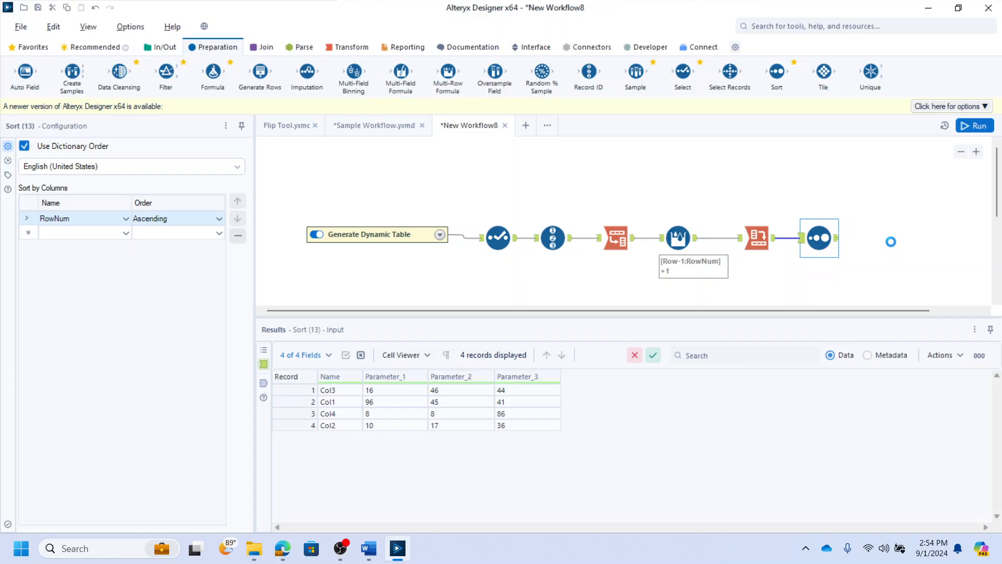
{"action": "key", "text": "ctrl+r"}
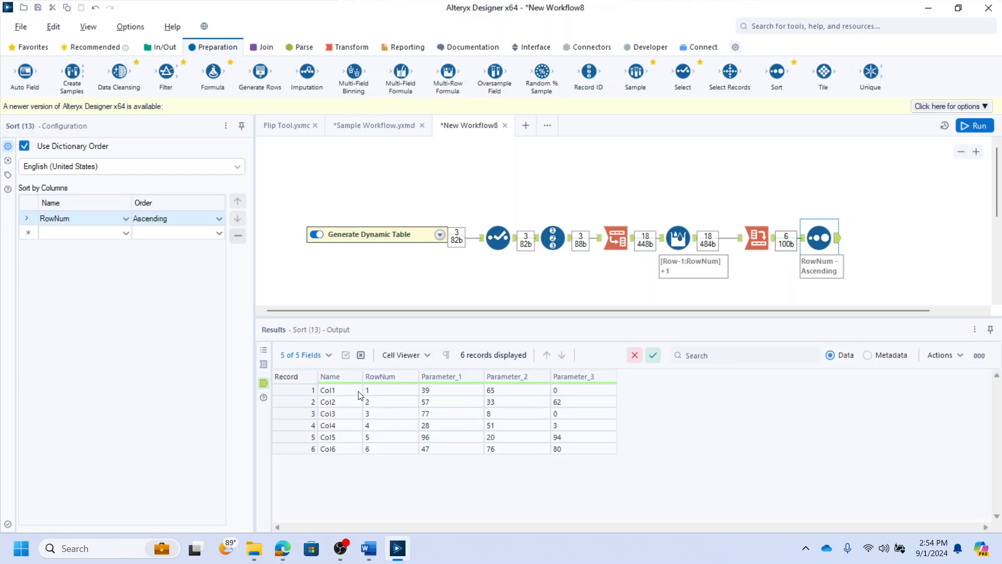
- Inspect the Sort, Cross Tab and Multi-Row Formula outputs in the results grid
{"action": "left_click", "coordinate": [343, 390]}
{"action": "left_click_drag", "start_coordinate": [336, 445], "coordinate": [334, 447]}
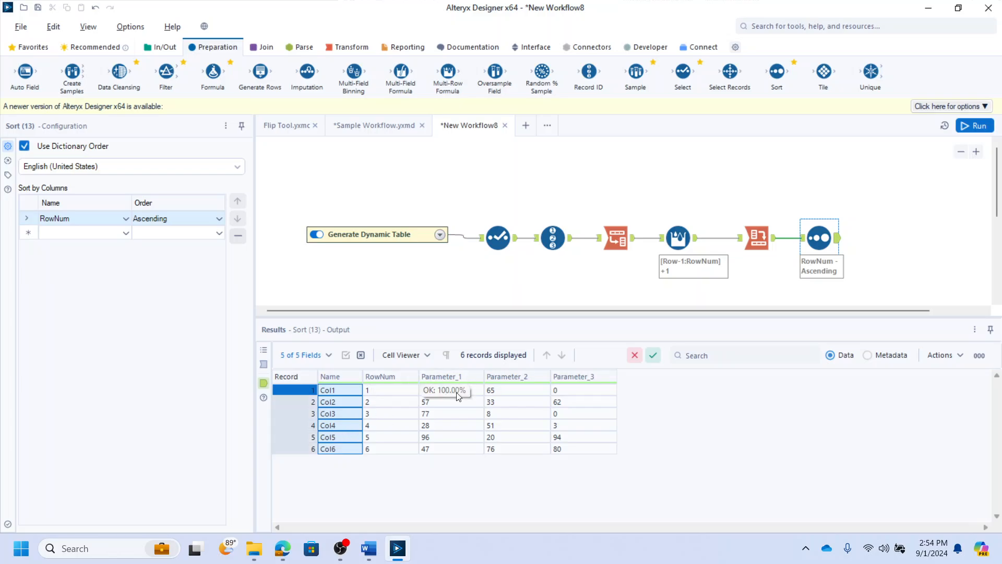
{"action": "mouse_move", "coordinate": [423, 390]}
{"action": "left_mouse_down"}
{"action": "mouse_move", "coordinate": [545, 440]}
{"action": "mouse_move", "coordinate": [577, 443]}
{"action": "left_mouse_up"}
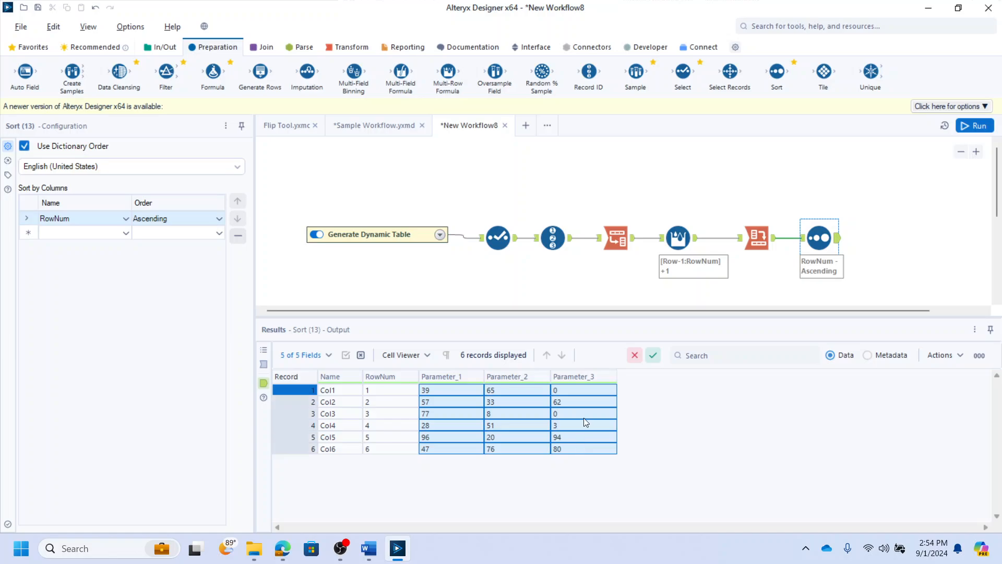
{"action": "left_click_drag", "start_coordinate": [785, 311], "coordinate": [819, 310]}
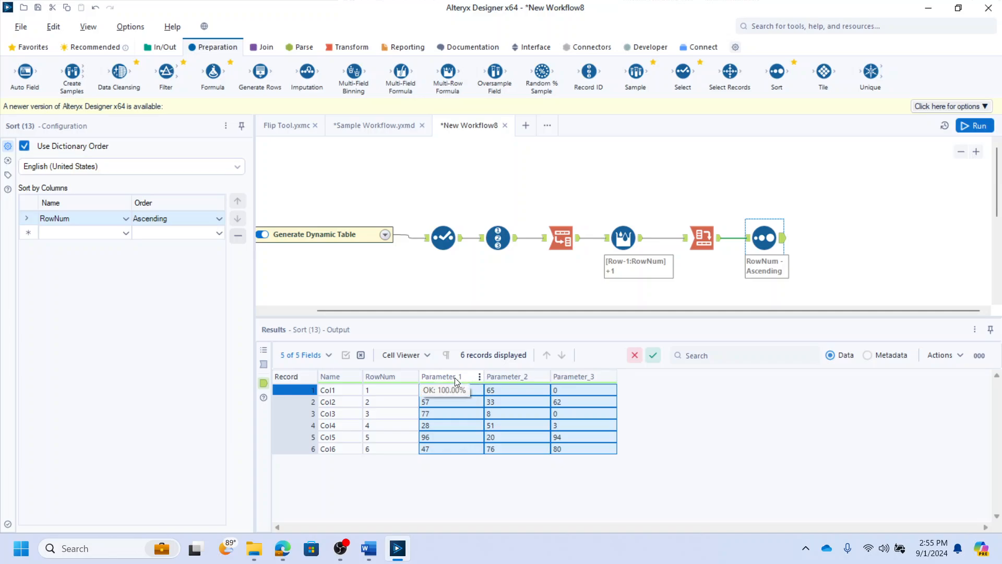
{"action": "left_click", "coordinate": [707, 237]}
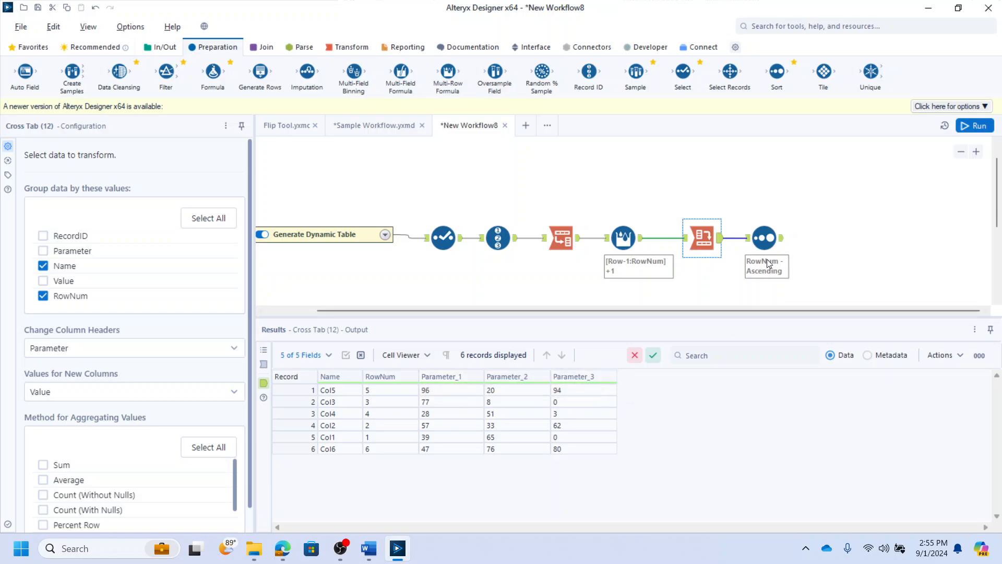
{"action": "scroll", "coordinate": [755, 258], "scroll_direction": "down", "scroll_amount": 1}
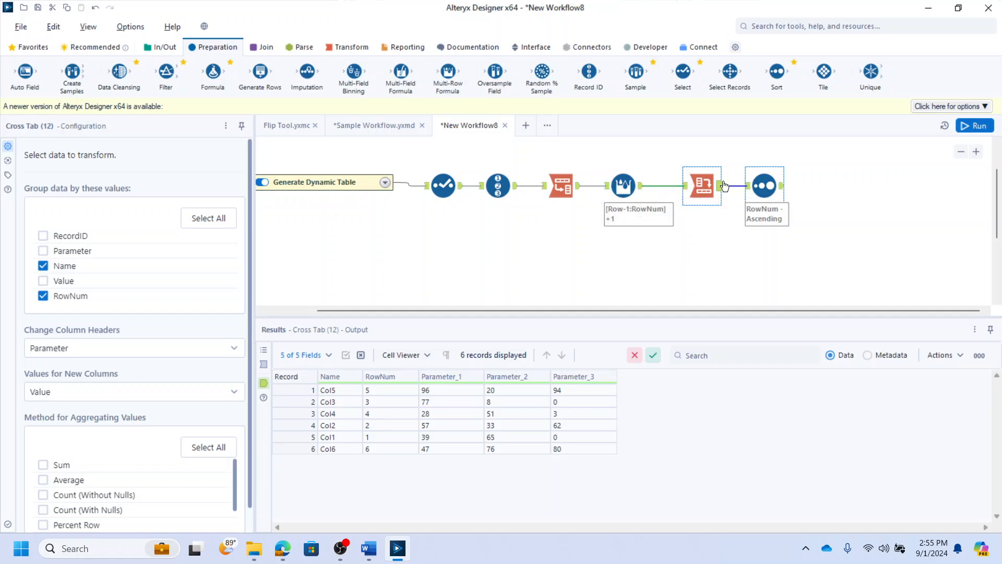
{"action": "left_click", "coordinate": [641, 187]}
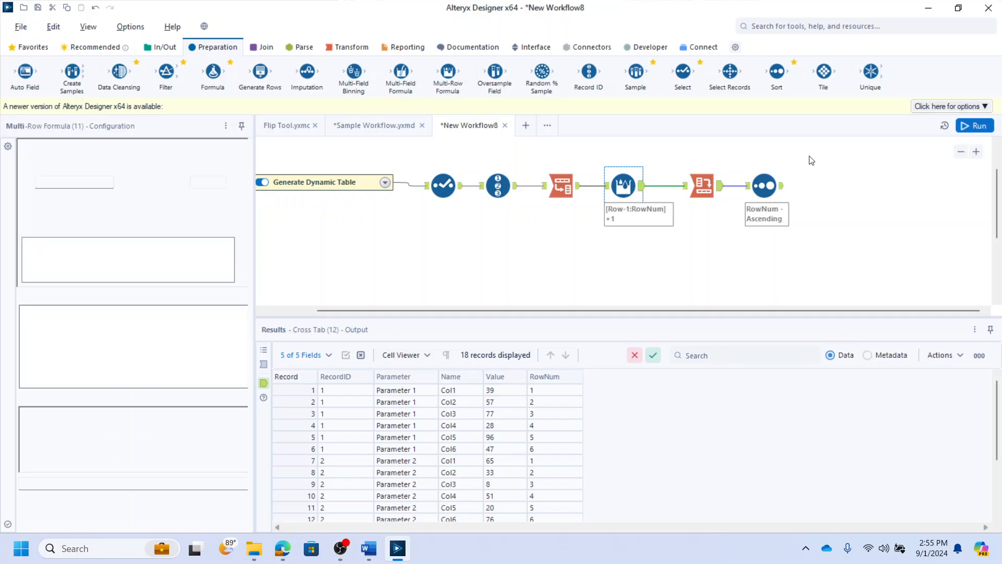
- Rearrange the Cross Tab and Sort tools and change the Cross Tab's column header field to RecordID
{"action": "left_click_drag", "start_coordinate": [811, 157], "coordinate": [683, 221]}
{"action": "left_click_drag", "start_coordinate": [704, 188], "coordinate": [758, 187]}
{"action": "left_click", "coordinate": [626, 185]}
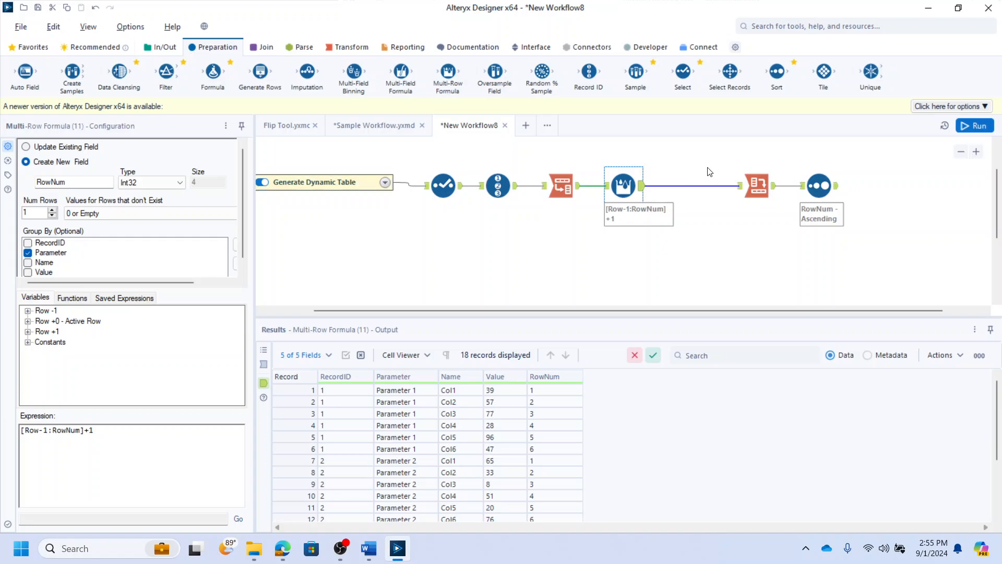
{"action": "left_click", "coordinate": [757, 185]}
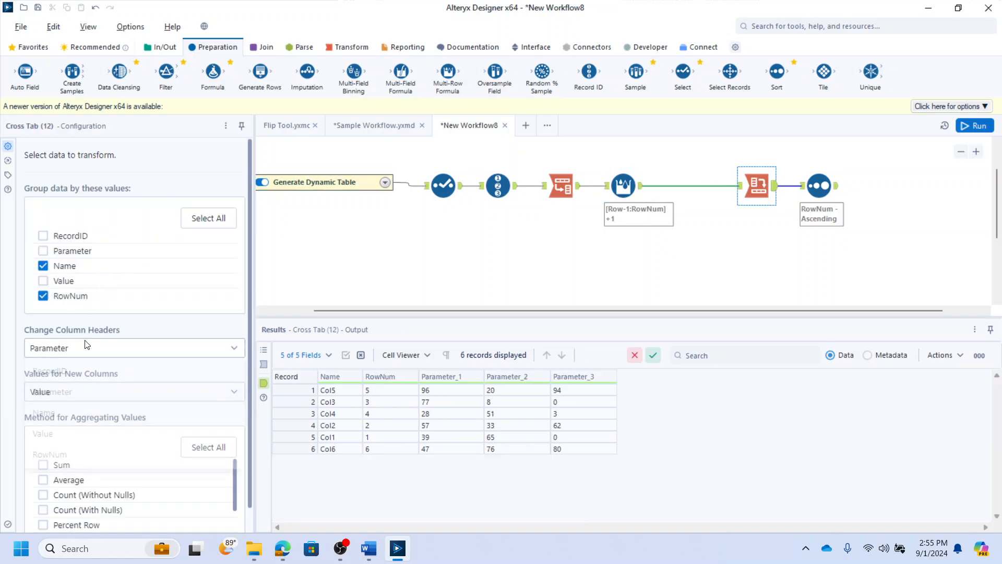
{"action": "left_click", "coordinate": [86, 346]}
{"action": "left_click", "coordinate": [78, 369]}
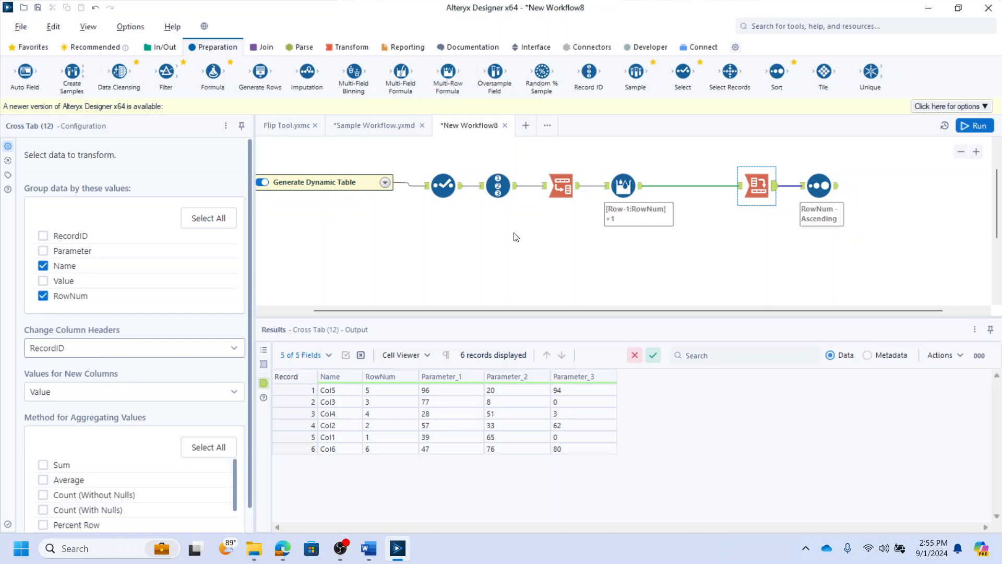
- Move the Cross Tab back beside the Multi-Row Formula and run the workflow
{"action": "left_click", "coordinate": [632, 188]}
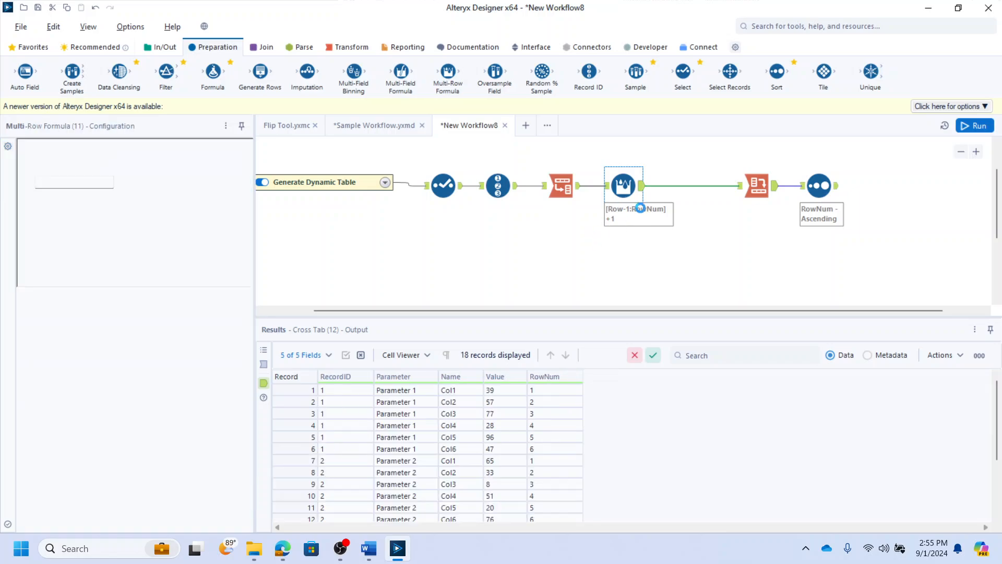
{"action": "left_click_drag", "start_coordinate": [340, 389], "coordinate": [422, 448]}
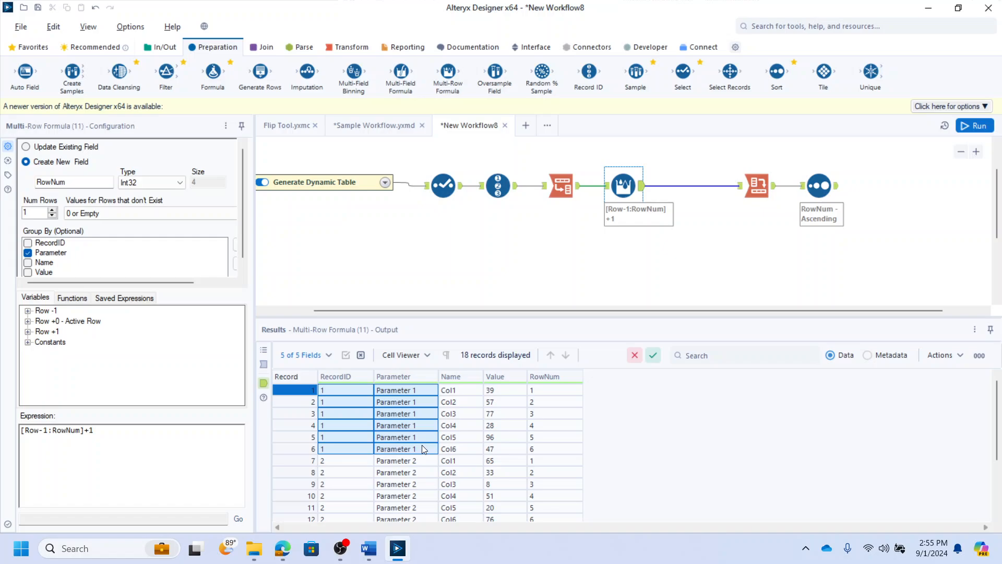
{"action": "left_click_drag", "start_coordinate": [345, 462], "coordinate": [387, 452]}
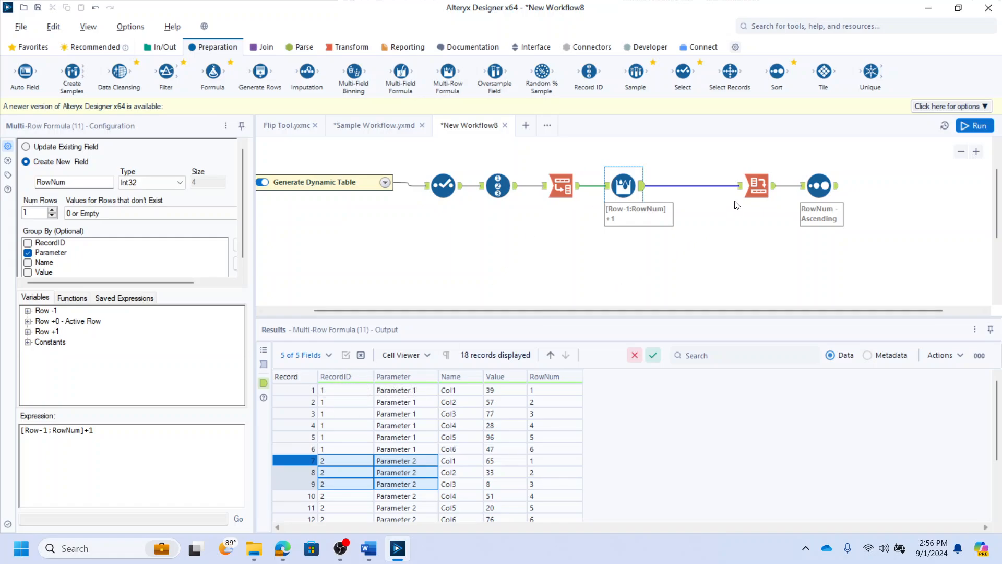
{"action": "left_click_drag", "start_coordinate": [753, 184], "coordinate": [699, 185]}
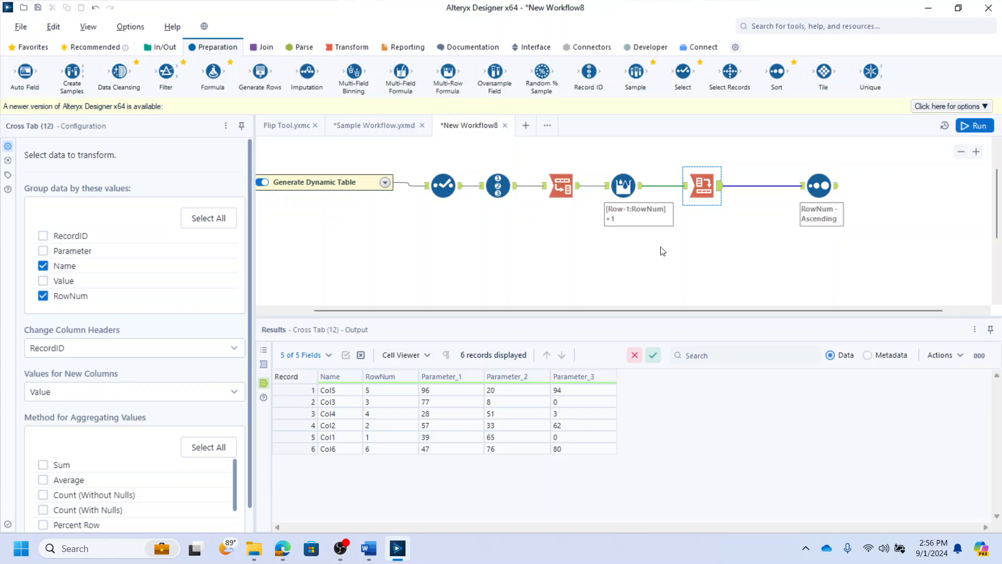
{"action": "key", "text": "ctrl+r"}
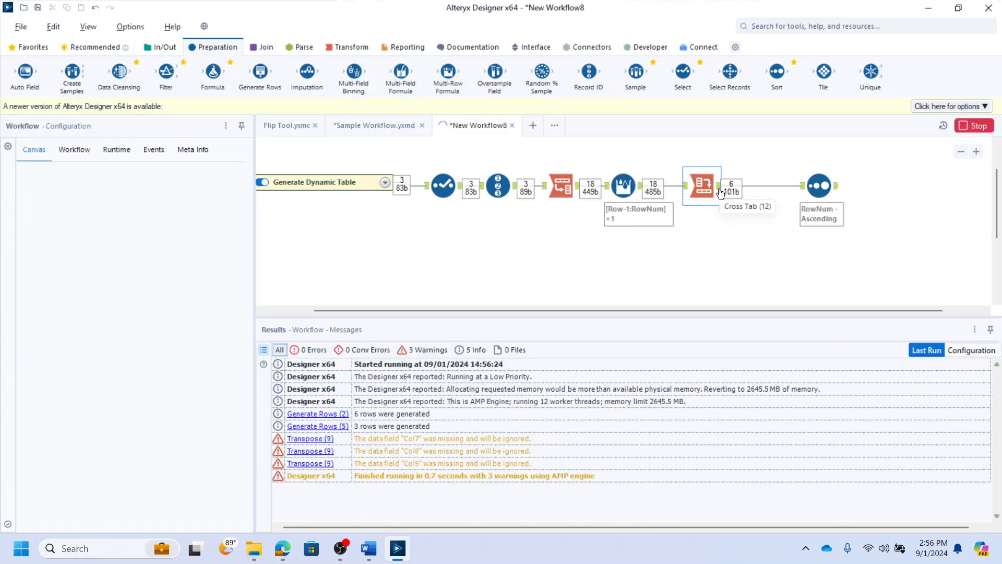
- Compare the Cross Tab, Select and Record ID outputs in the results grid
{"action": "left_click", "coordinate": [703, 186]}
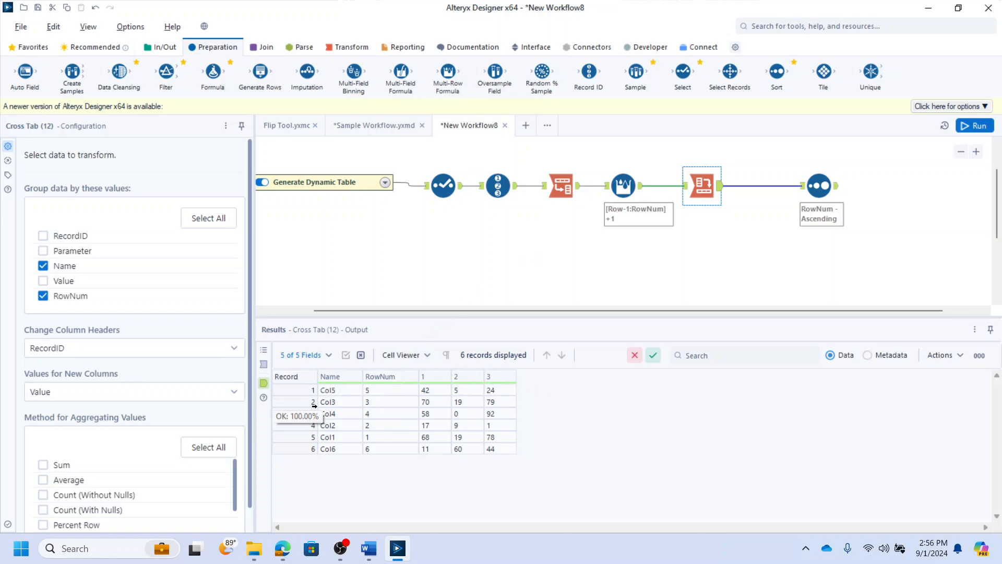
{"action": "left_click", "coordinate": [444, 187]}
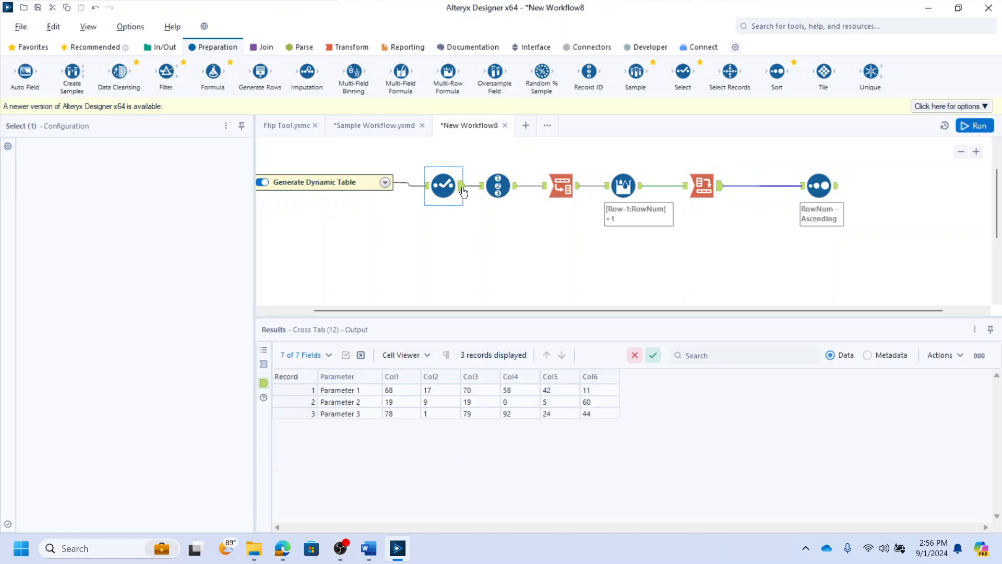
{"action": "left_click", "coordinate": [508, 193]}
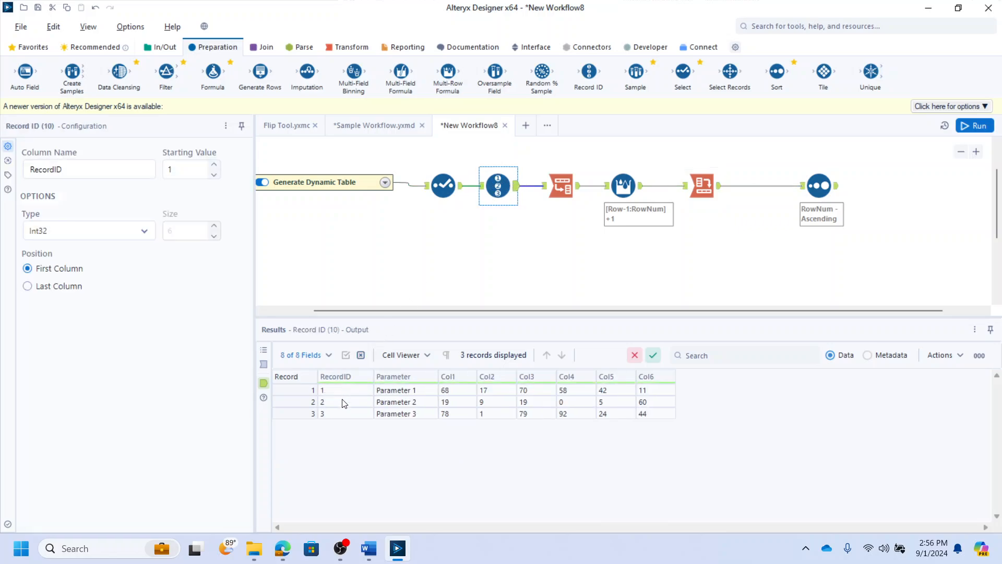
{"action": "left_click", "coordinate": [711, 189]}
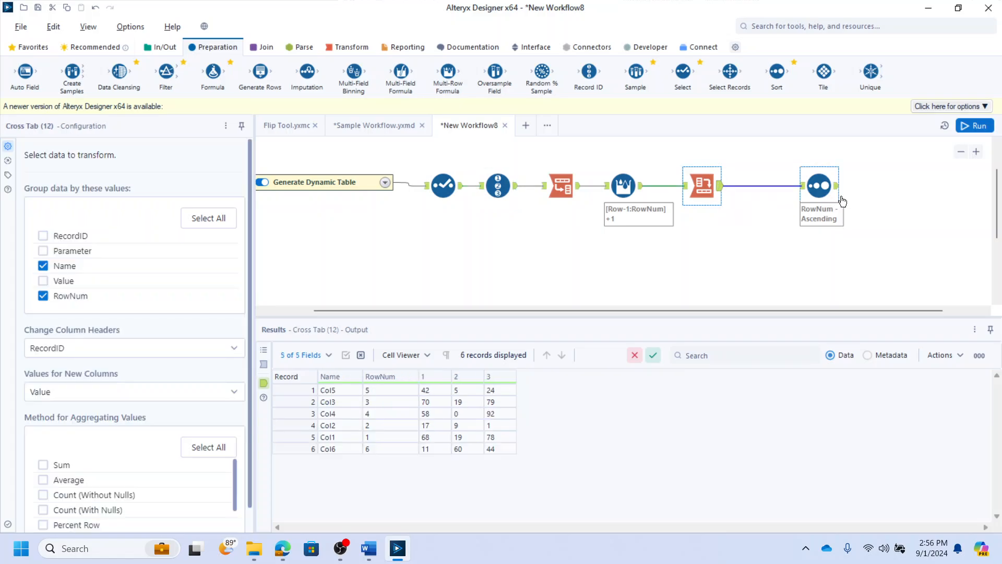
- Insert a Dynamic Rename tool between Cross Tab and Sort, feeding its right input from the Record ID tool
{"action": "mouse_move", "coordinate": [820, 186]}
{"action": "left_mouse_down"}
{"action": "mouse_move", "coordinate": [784, 187]}
{"action": "mouse_move", "coordinate": [838, 186]}
{"action": "left_mouse_up"}
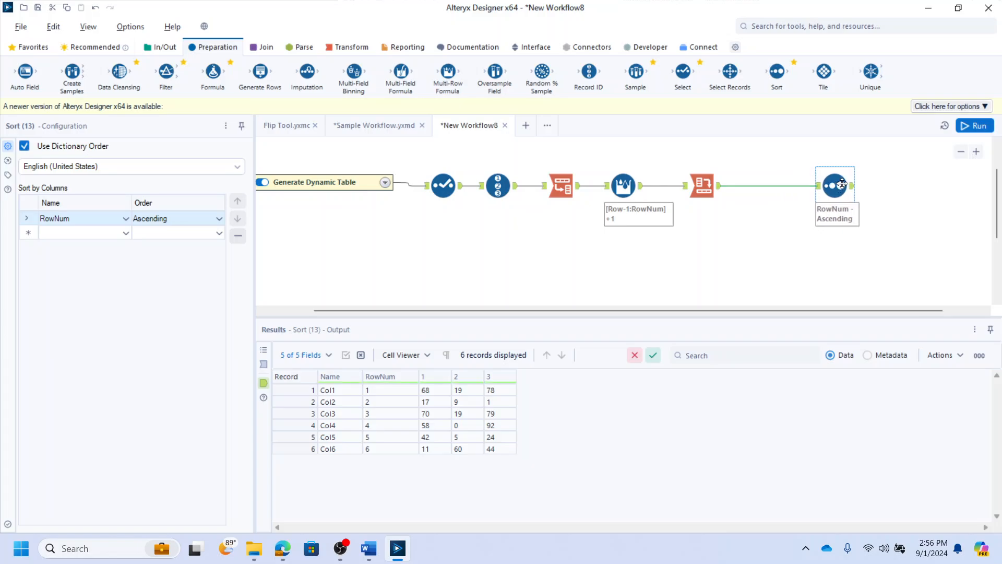
{"action": "left_click", "coordinate": [637, 48]}
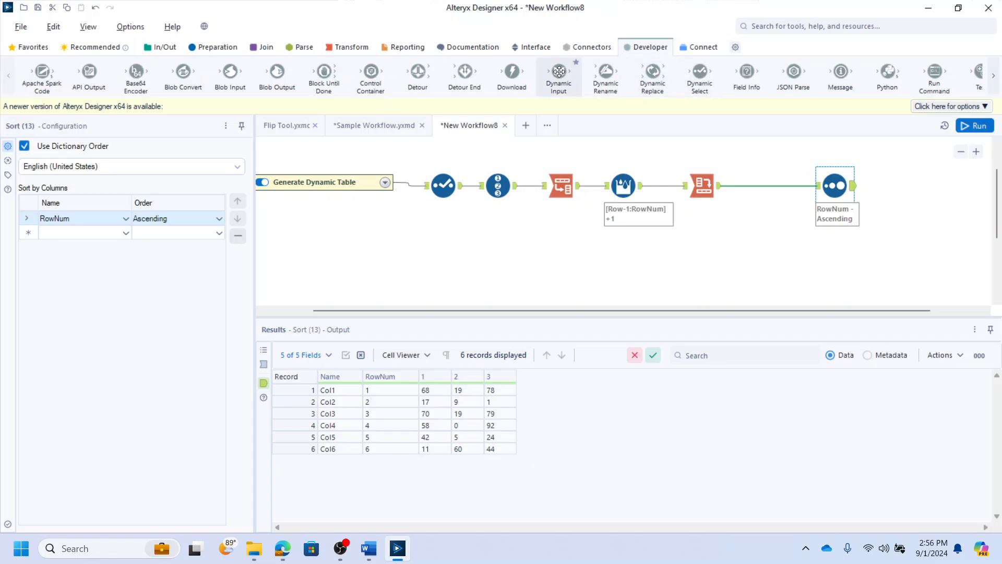
{"action": "left_click_drag", "start_coordinate": [605, 73], "coordinate": [772, 188]}
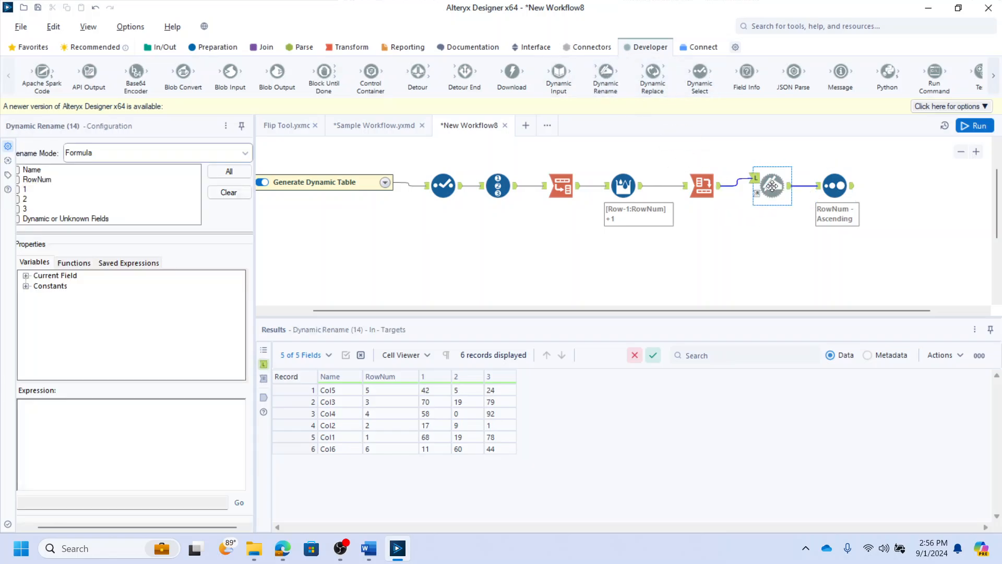
{"action": "left_click", "coordinate": [513, 191]}
{"action": "left_click_drag", "start_coordinate": [515, 187], "coordinate": [758, 200]}
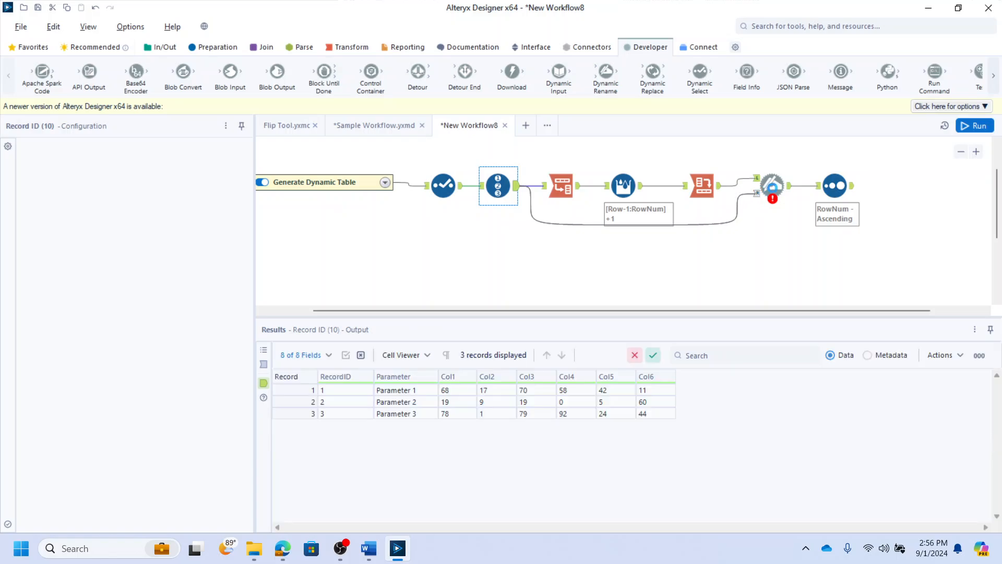
- Set Dynamic Rename to take field names from right input rows, ignore mismatches, old names from RecordID, new names from Parameter
{"action": "left_click", "coordinate": [769, 188]}
{"action": "left_click", "coordinate": [146, 154]}
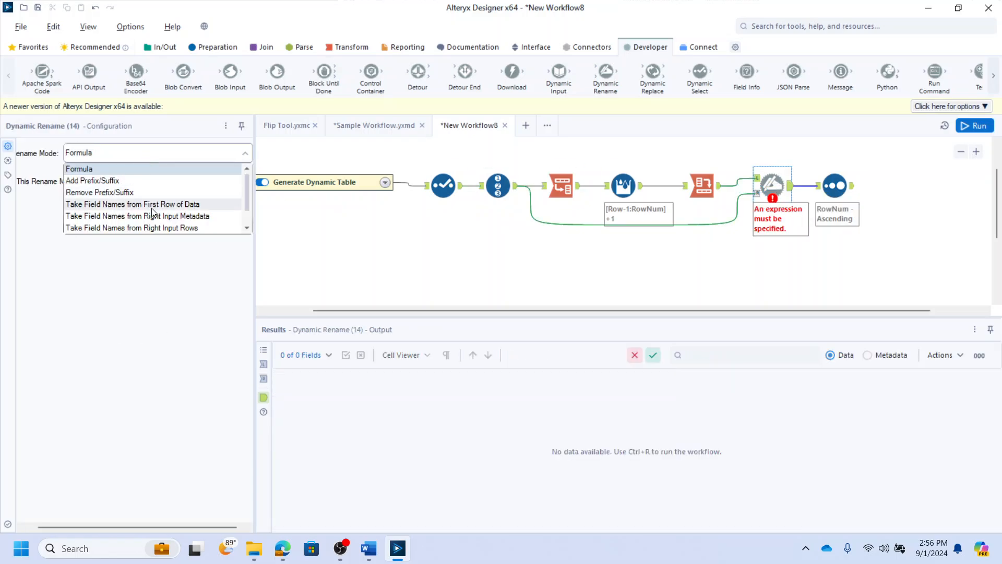
{"action": "left_click", "coordinate": [142, 230]}
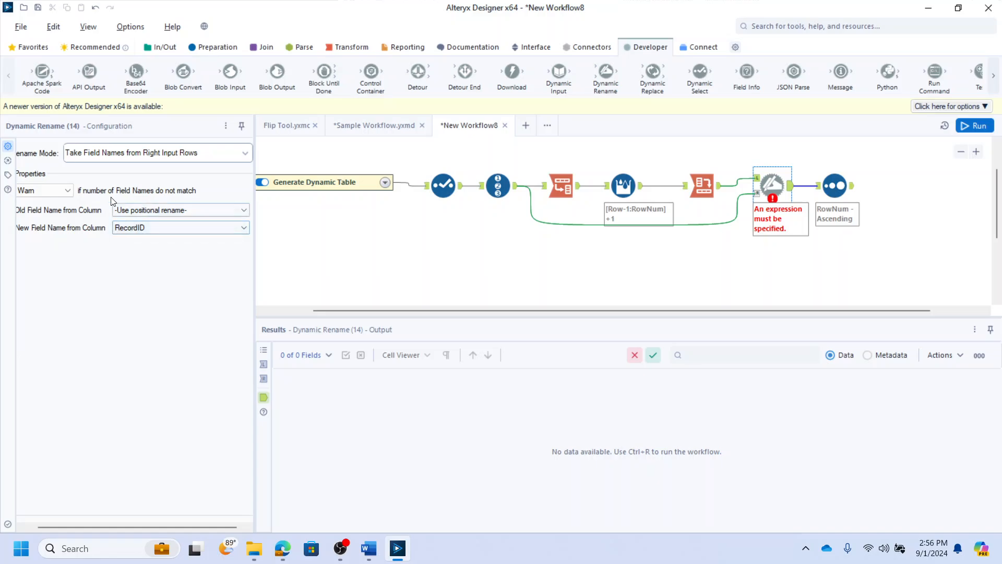
{"action": "left_click", "coordinate": [45, 190]}
{"action": "left_click", "coordinate": [43, 219]}
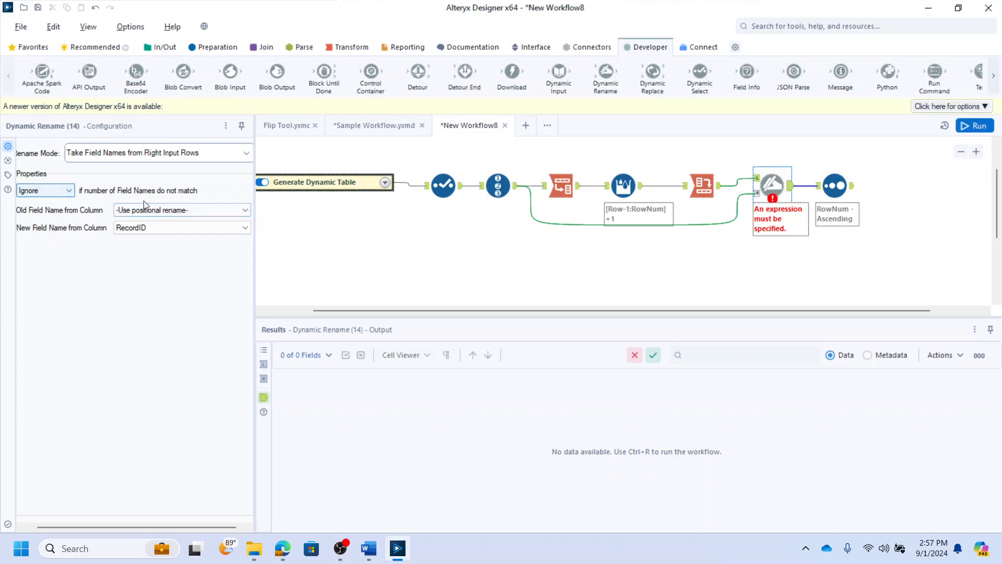
{"action": "left_click", "coordinate": [152, 213]}
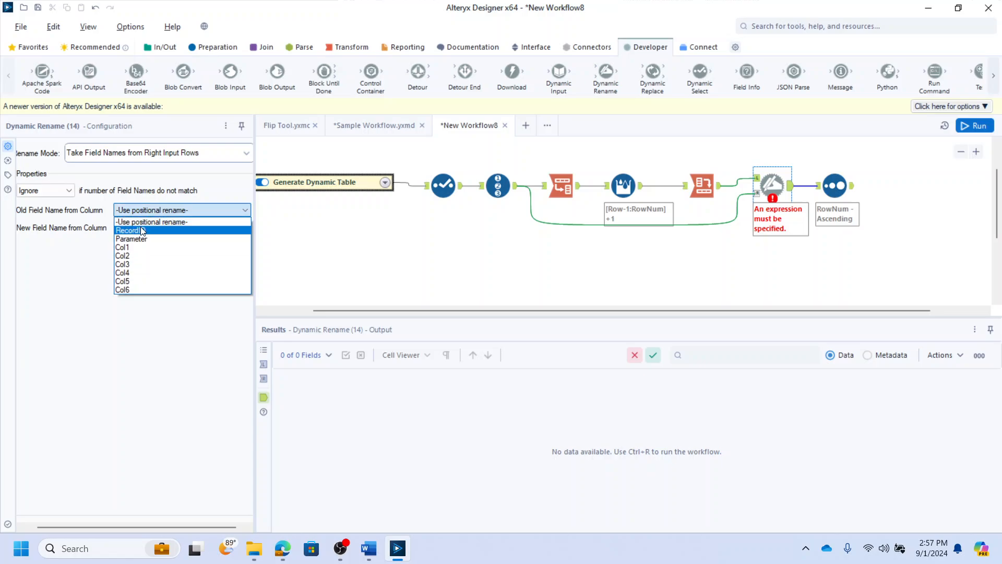
{"action": "left_click", "coordinate": [147, 232]}
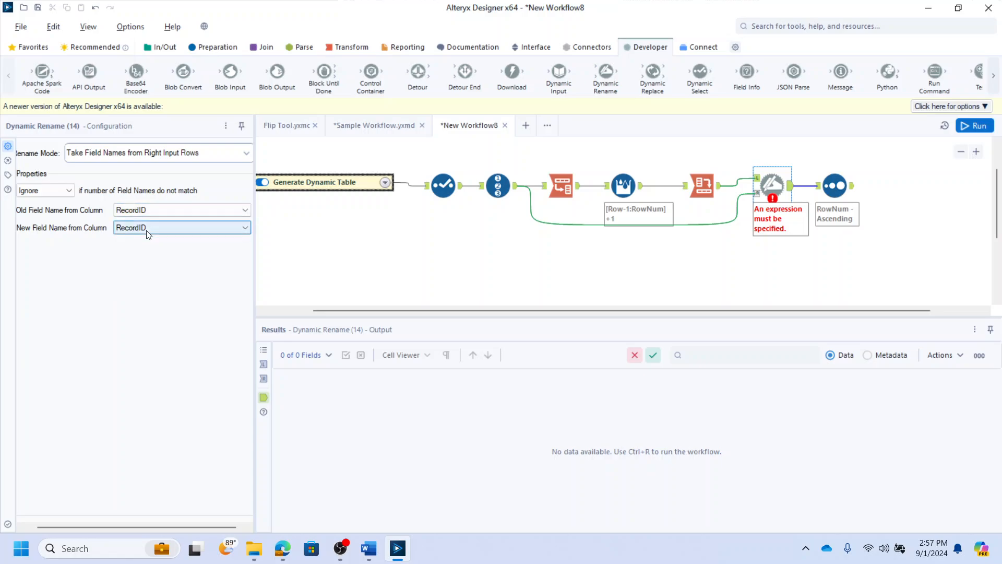
{"action": "left_click", "coordinate": [146, 228]}
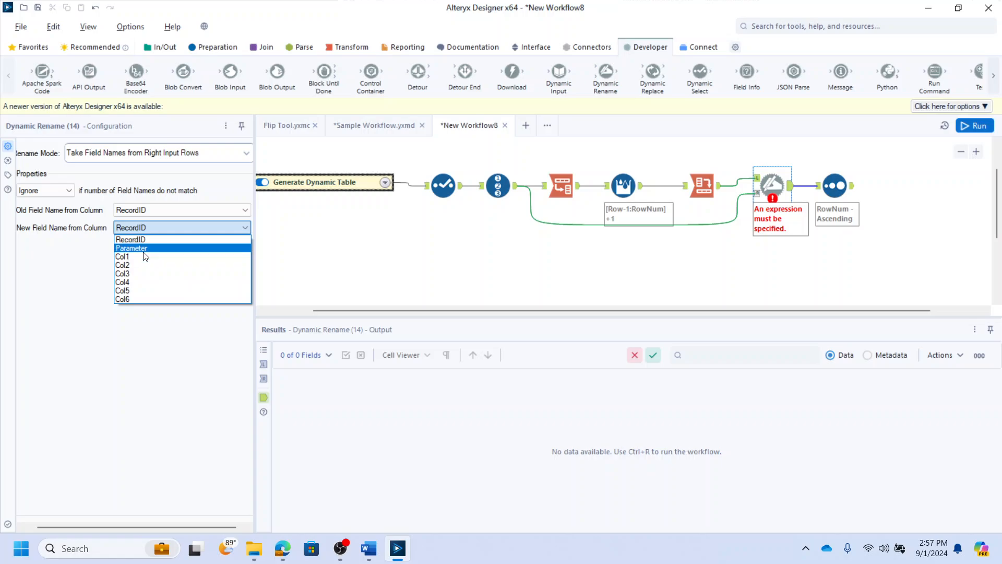
{"action": "left_click", "coordinate": [142, 249]}
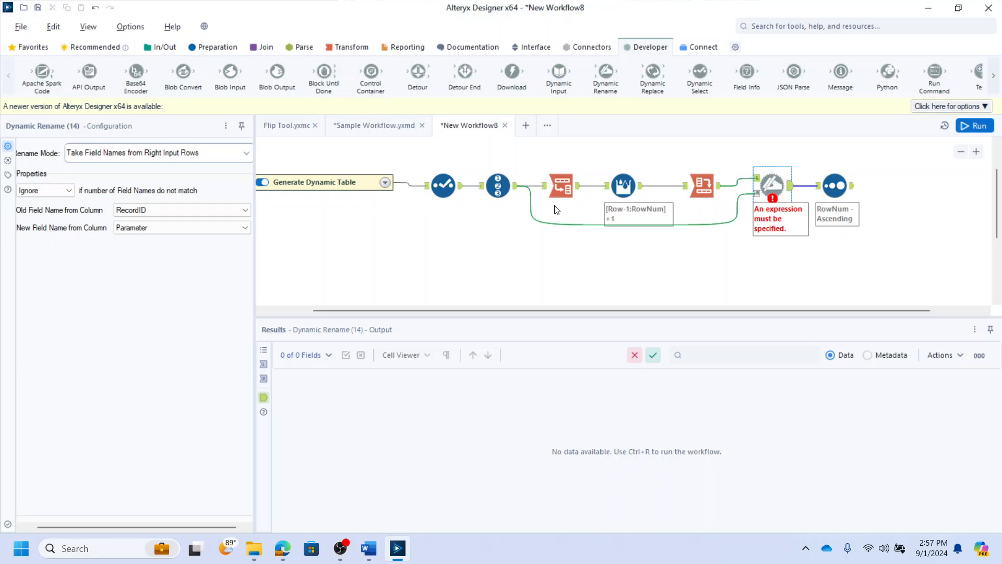
{"action": "left_click", "coordinate": [796, 204]}
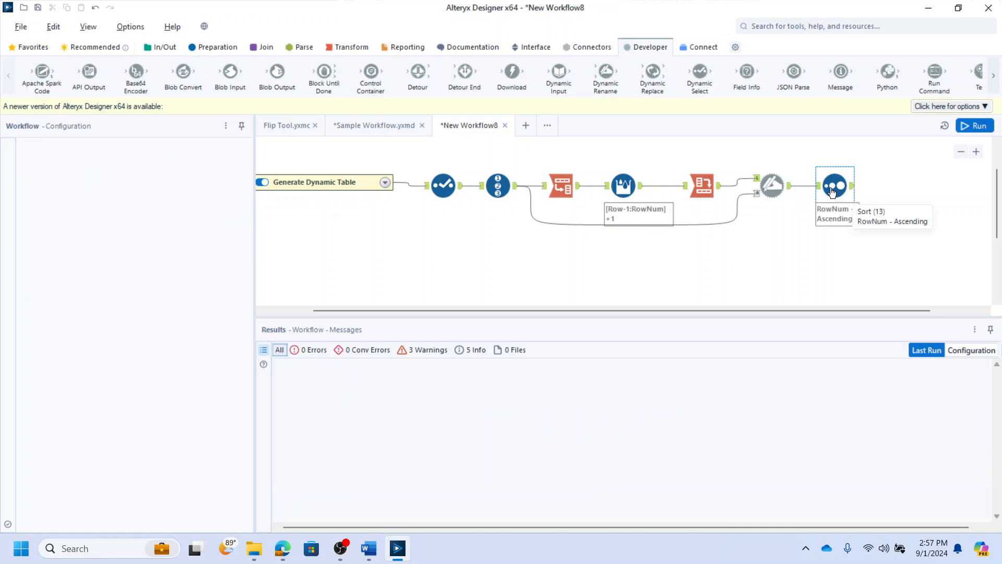
- Run the workflow and check the Dynamic Rename and Sort outputs
{"action": "key", "text": "ctrl+r"}
{"action": "left_click", "coordinate": [772, 186]}
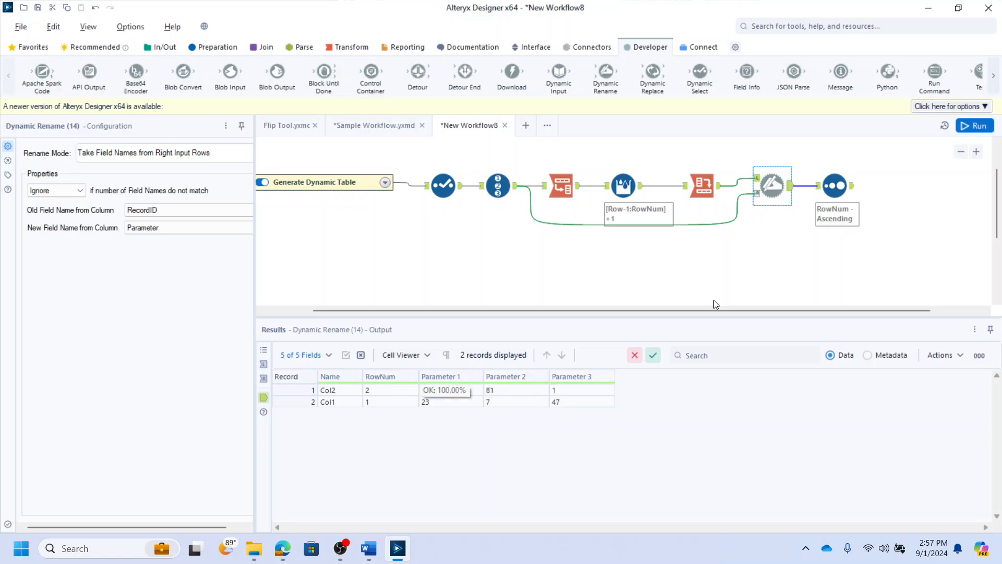
{"action": "left_click", "coordinate": [835, 187]}
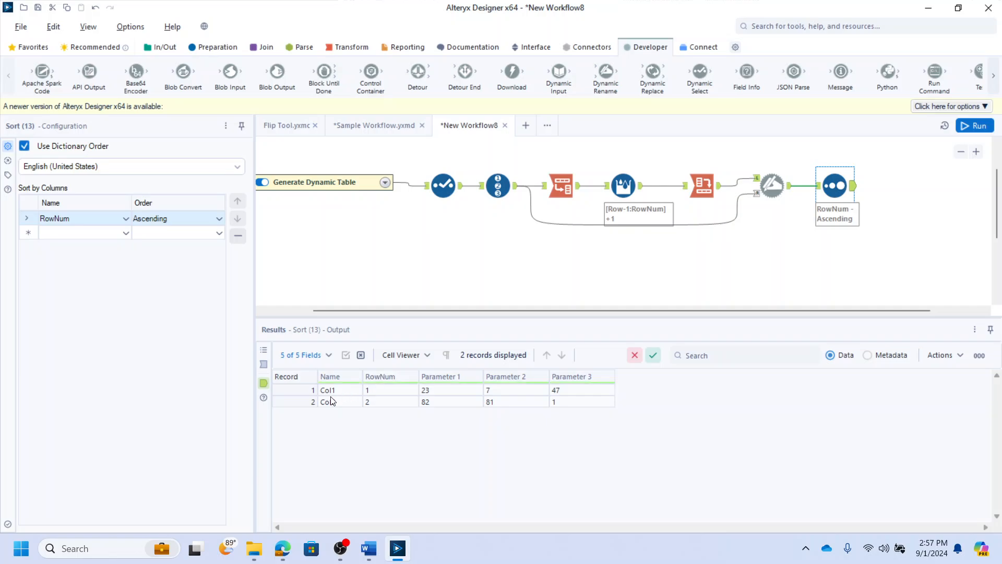
- Add a Select tool after the Sort and deselect the RowNum field
{"action": "left_click", "coordinate": [192, 48]}
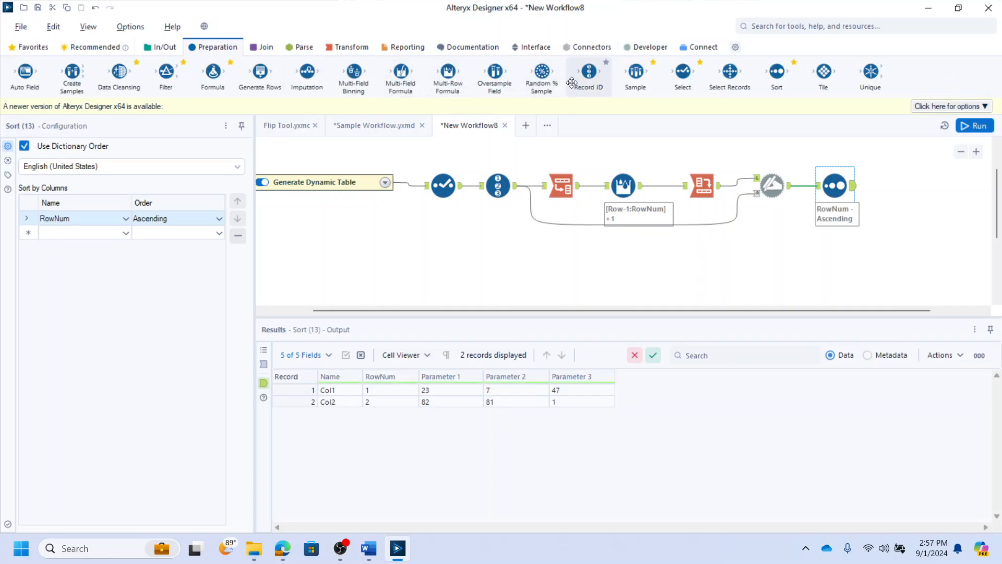
{"action": "left_click_drag", "start_coordinate": [682, 74], "coordinate": [905, 184]}
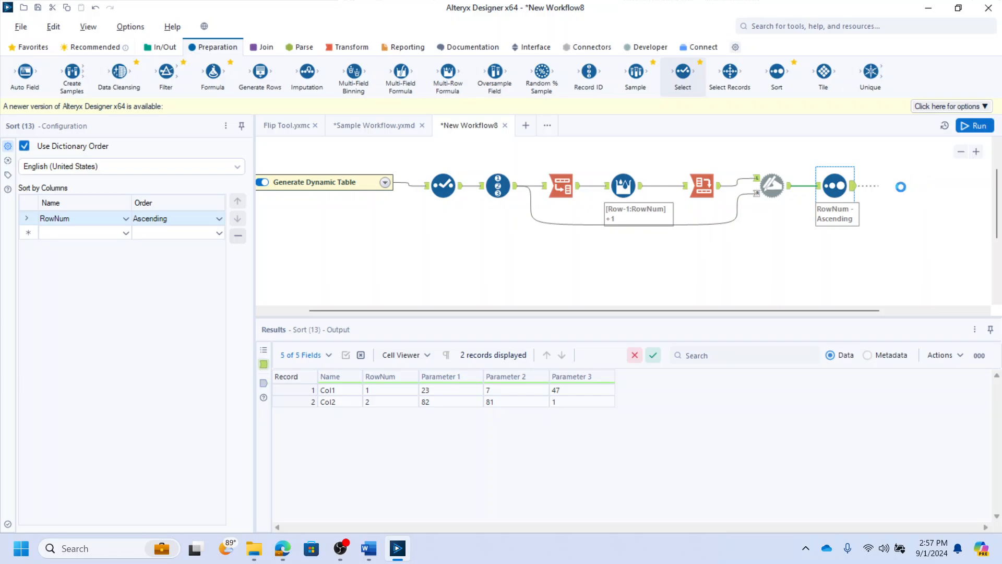
{"action": "left_click", "coordinate": [46, 195]}
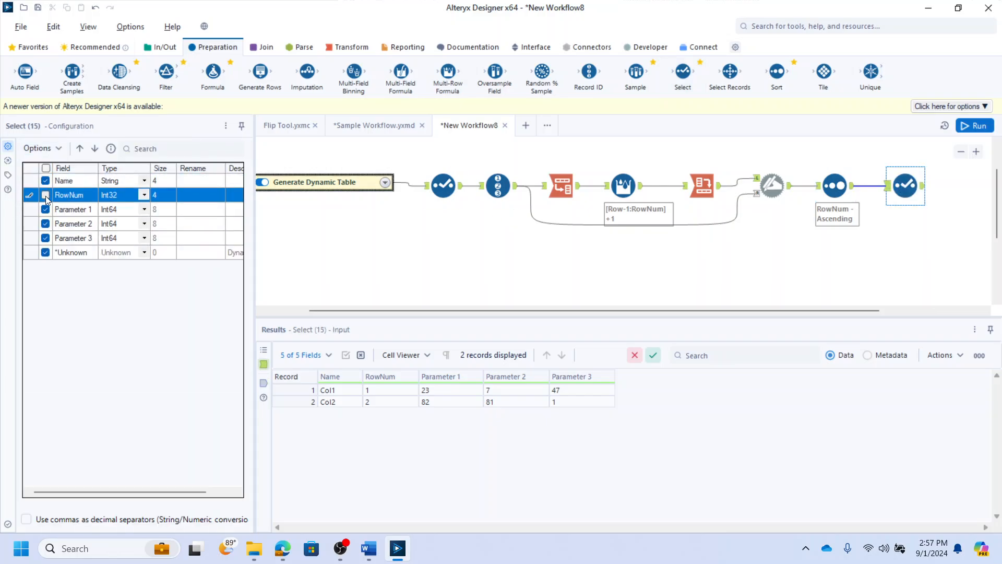
{"action": "left_click_drag", "start_coordinate": [900, 181], "coordinate": [885, 181]}
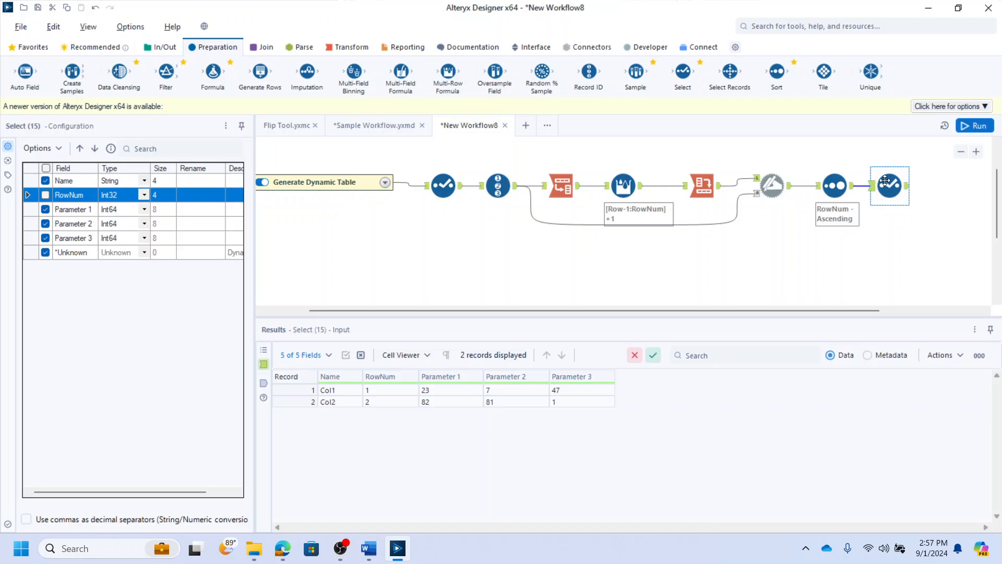
- Add a Browse tool after the Select and run the workflow
{"action": "key", "text": "ctrl+shift+b"}
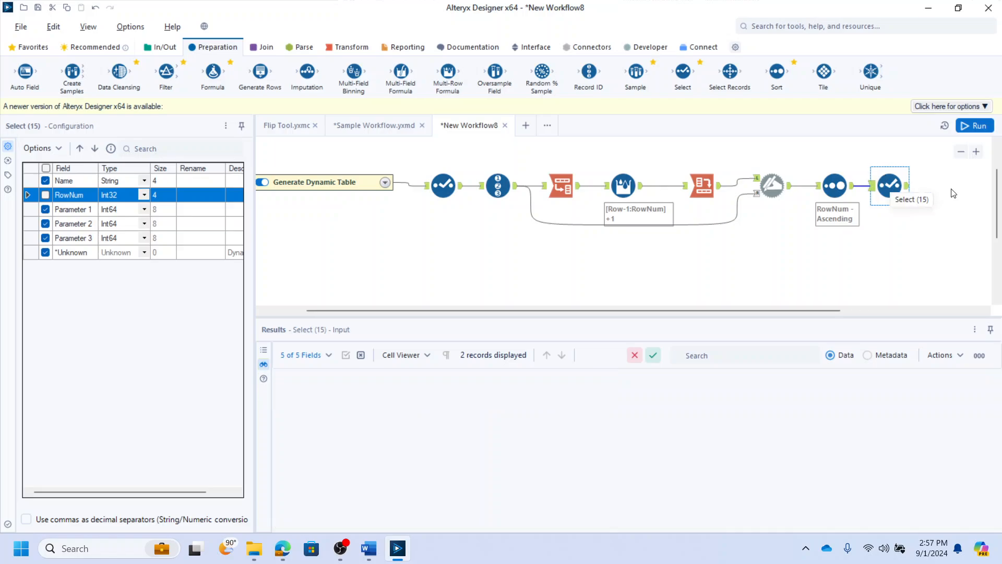
{"action": "left_click_drag", "start_coordinate": [965, 184], "coordinate": [941, 184]}
{"action": "key", "text": "ctrl+r"}
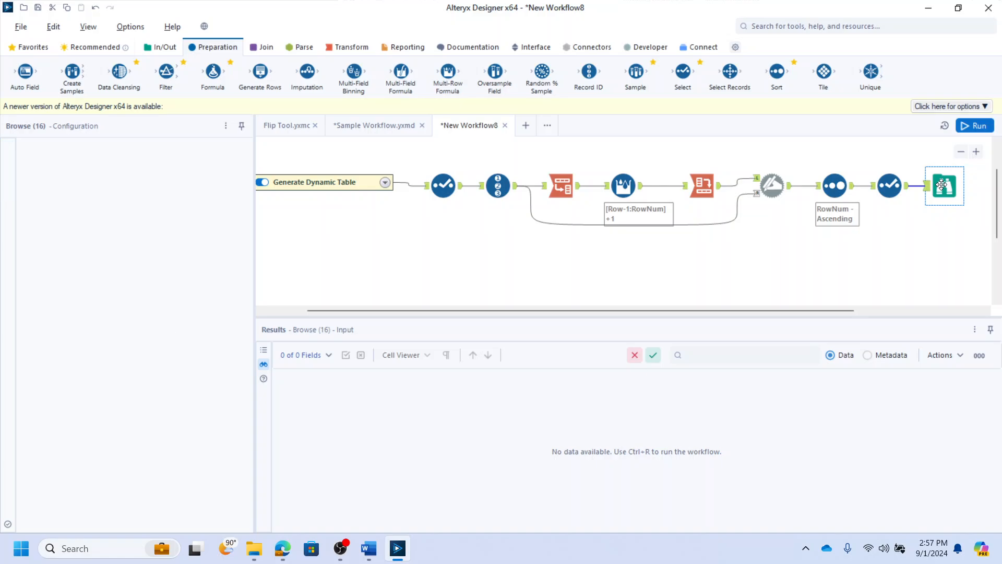
- Compare the Browse output with the original input table in the first Select tool
{"action": "left_click", "coordinate": [949, 187]}
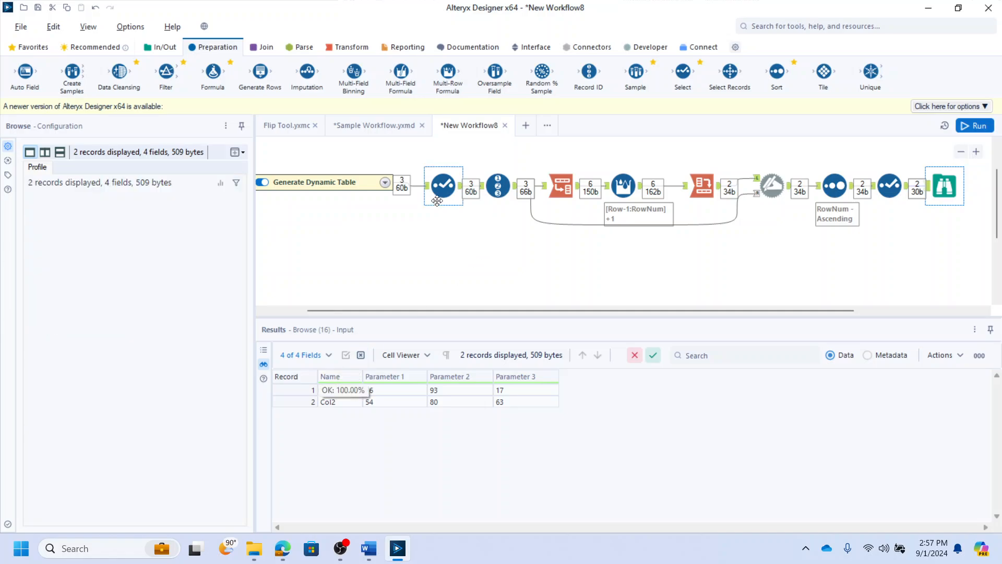
{"action": "left_click", "coordinate": [443, 185]}
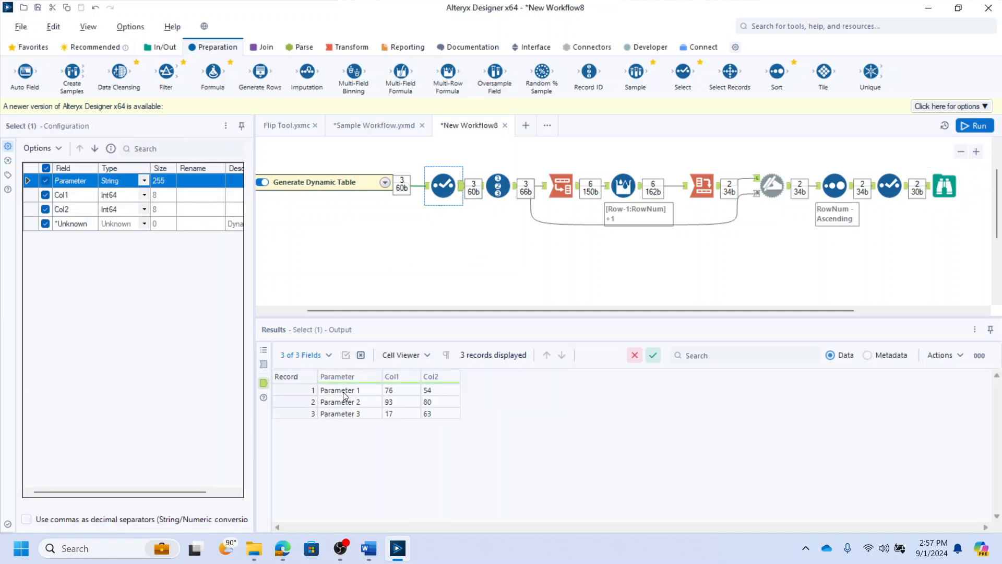
{"action": "left_click_drag", "start_coordinate": [343, 395], "coordinate": [350, 419]}
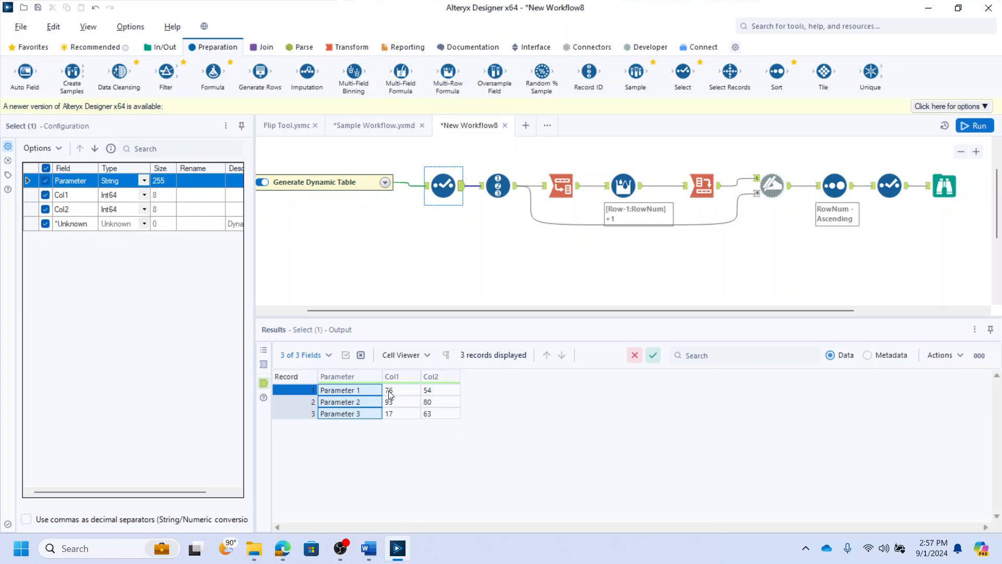
- Compare the values in the first Select's output with those in the final Browse output
{"action": "left_click_drag", "start_coordinate": [393, 393], "coordinate": [431, 416]}
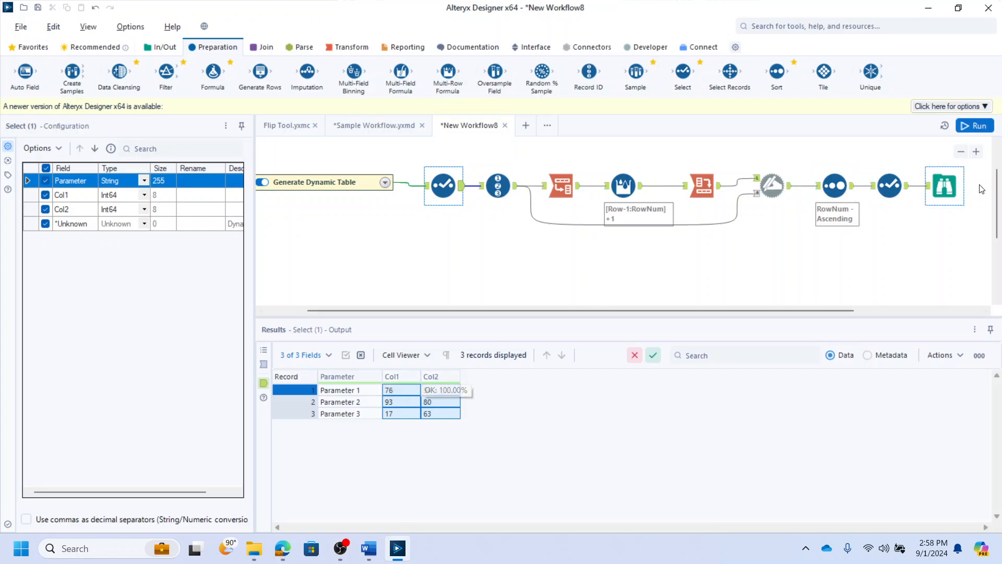
{"action": "left_click", "coordinate": [939, 192]}
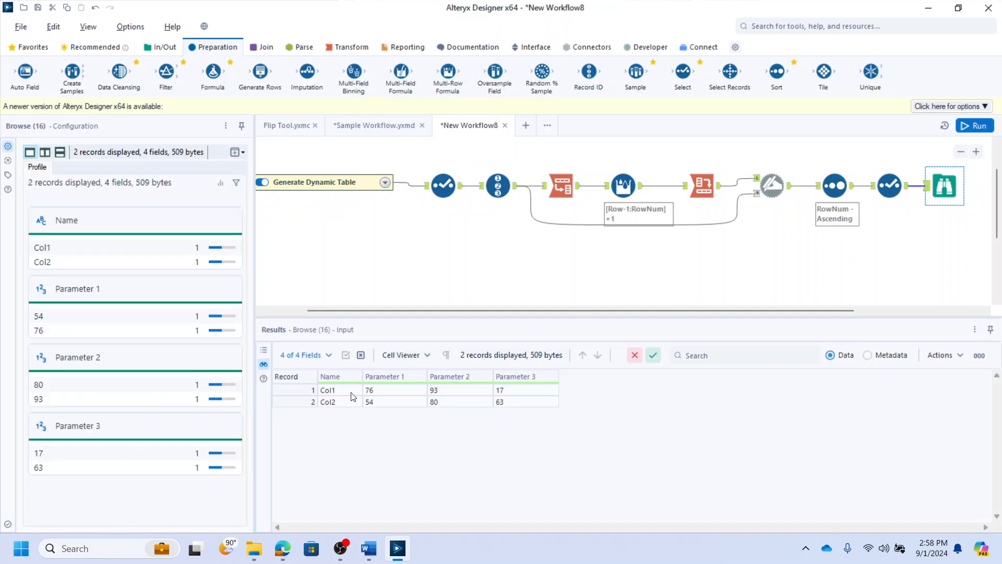
{"action": "left_click_drag", "start_coordinate": [334, 389], "coordinate": [527, 400]}
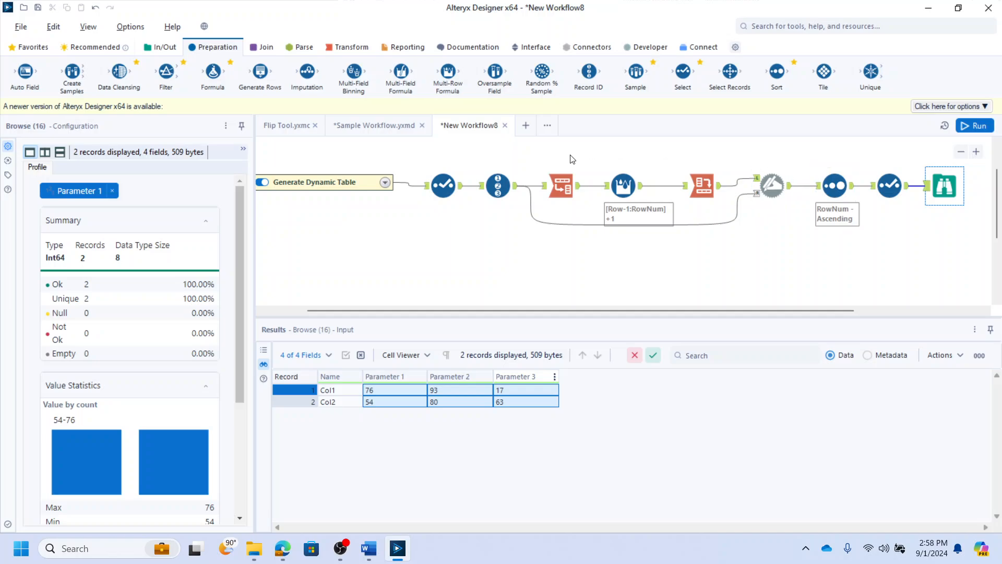
- Add a Flip tool fed from the first Select and set Parameter as the column holding the new field names
{"action": "left_click", "coordinate": [350, 47]}
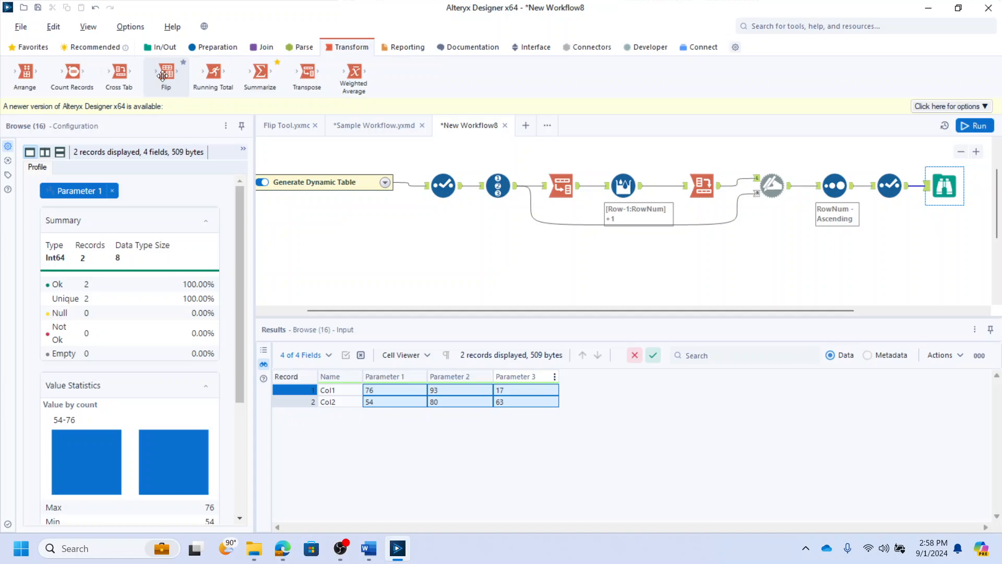
{"action": "left_click_drag", "start_coordinate": [163, 76], "coordinate": [498, 252]}
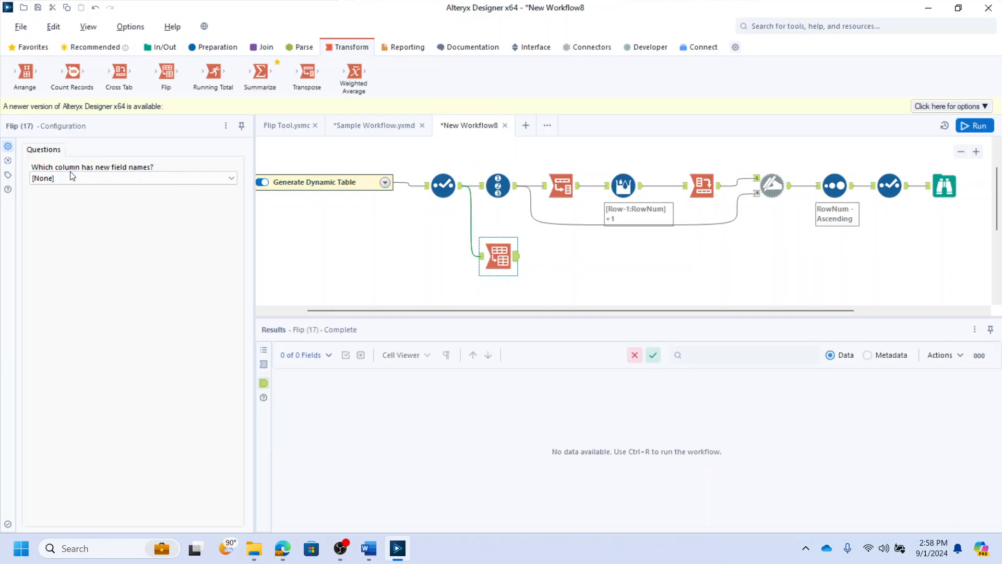
{"action": "left_click", "coordinate": [72, 177]}
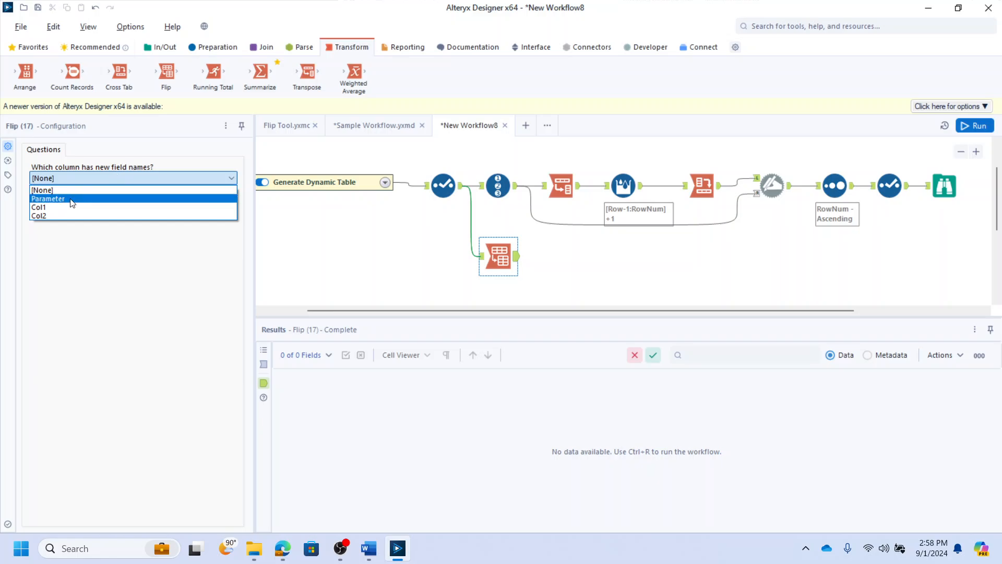
{"action": "left_click", "coordinate": [72, 199]}
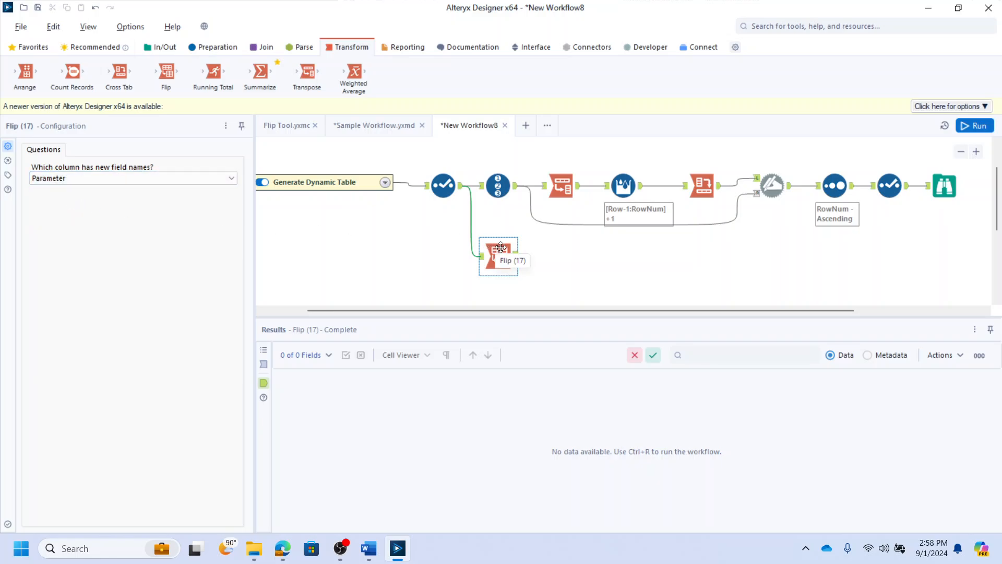
- Run the workflow and compare the Flip tool's output with the Browse output of the dynamic transpose
{"action": "key", "text": "ctrl+r"}
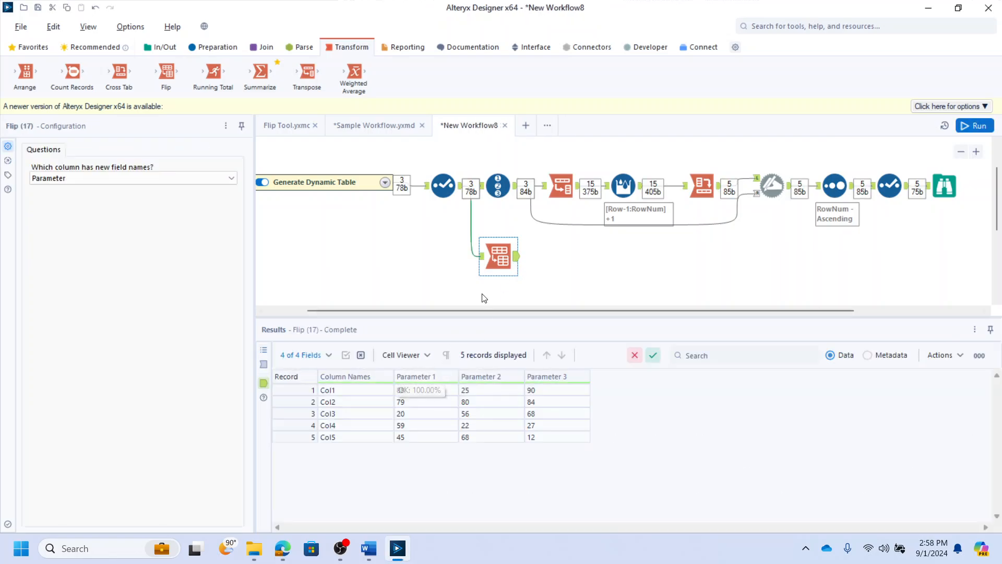
{"action": "left_click", "coordinate": [945, 185]}
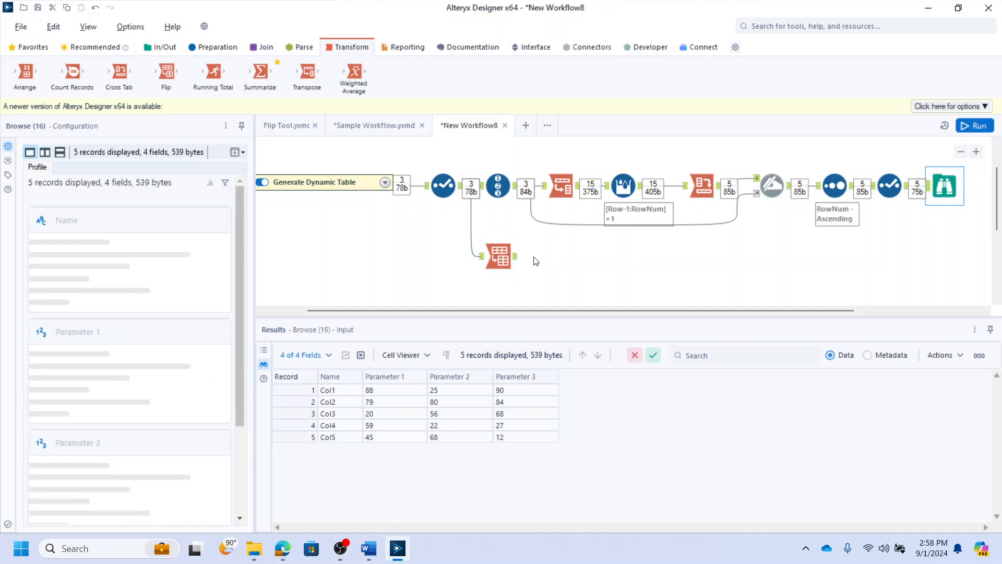
{"action": "left_click", "coordinate": [499, 256]}
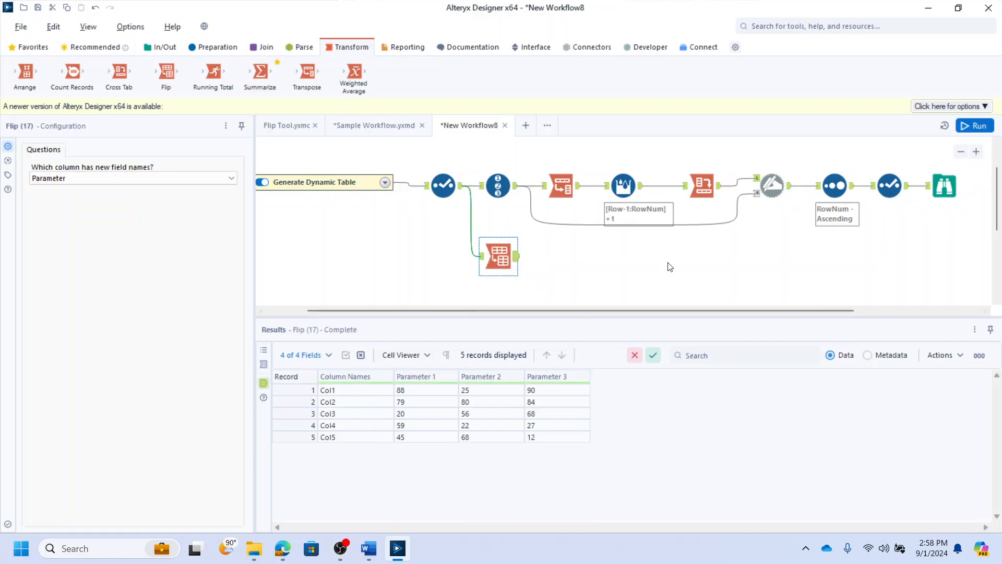
- Add a Browse tool after the Flip tool and nudge it into place
{"action": "key", "text": "ctrl+shift+b"}
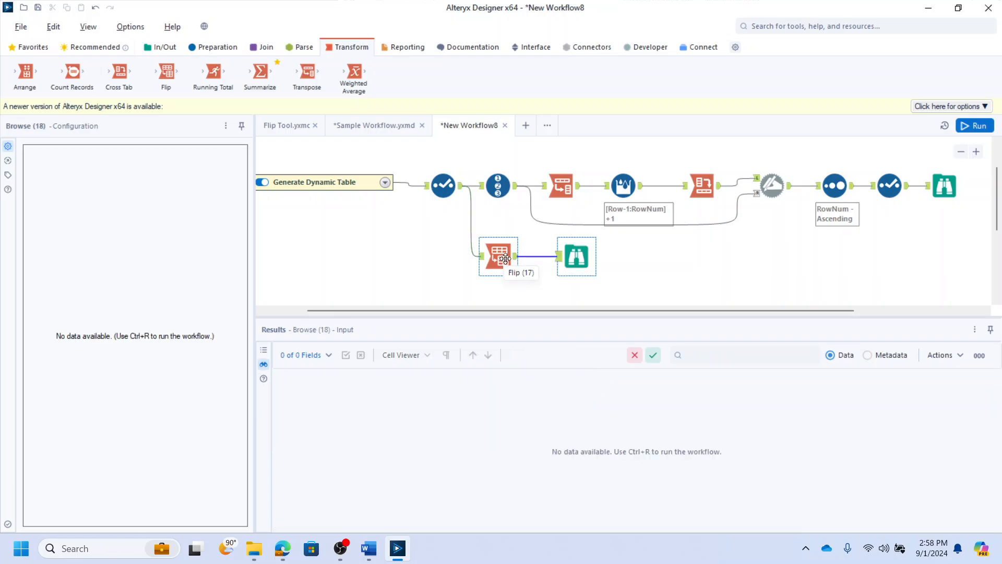
{"action": "left_click_drag", "start_coordinate": [566, 254], "coordinate": [561, 255]}
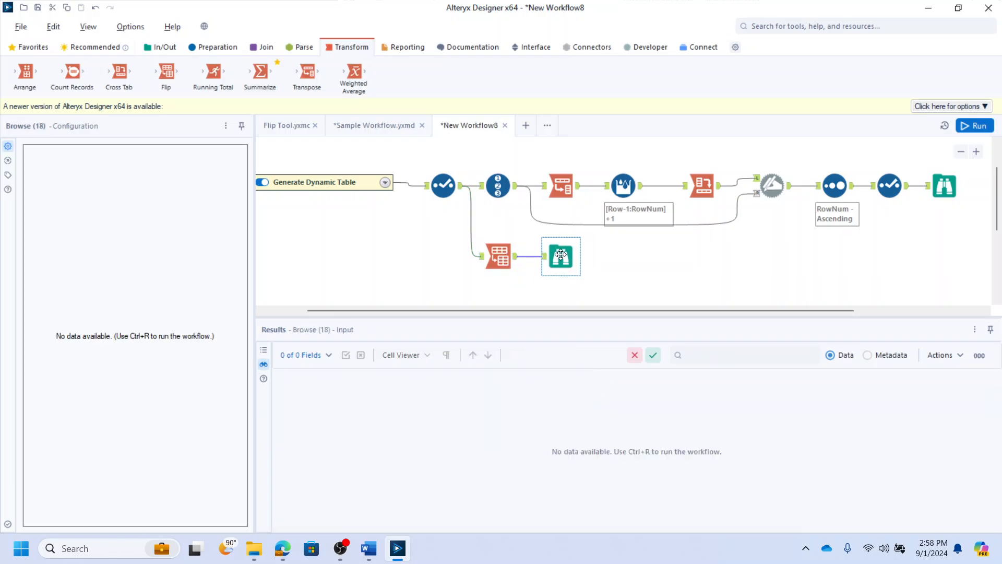